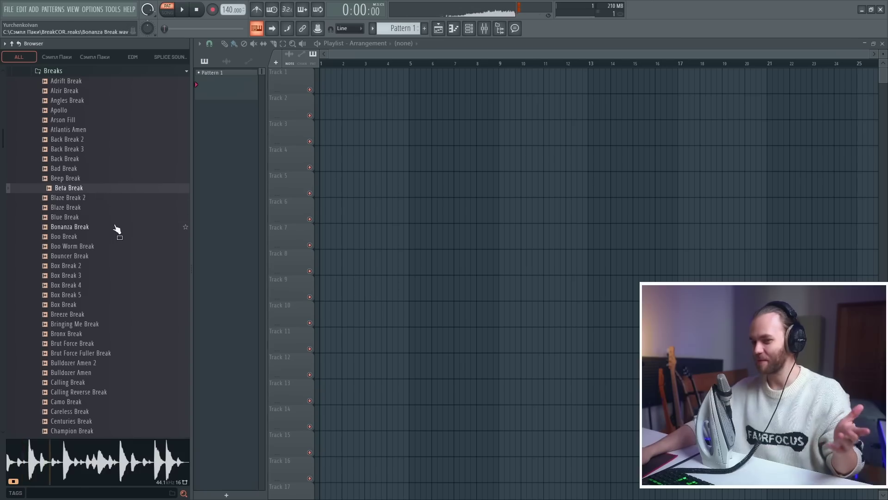
Audition Bonanza Break and samples in the Riffs, Arps & Hits folder of the Blu Mar Ten - Jungle Jungle pack.
{"action": "left_click", "coordinate": [116, 226]}
{"action": "scroll", "coordinate": [83, 199], "scroll_direction": "up", "scroll_amount": 4}
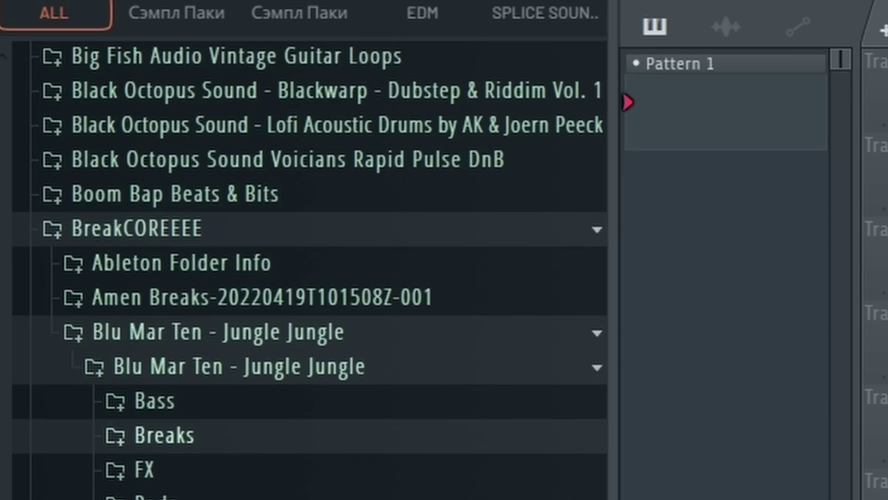
{"action": "scroll", "coordinate": [359, 134], "scroll_direction": "down", "scroll_amount": 10}
{"action": "left_click", "coordinate": [351, 122]}
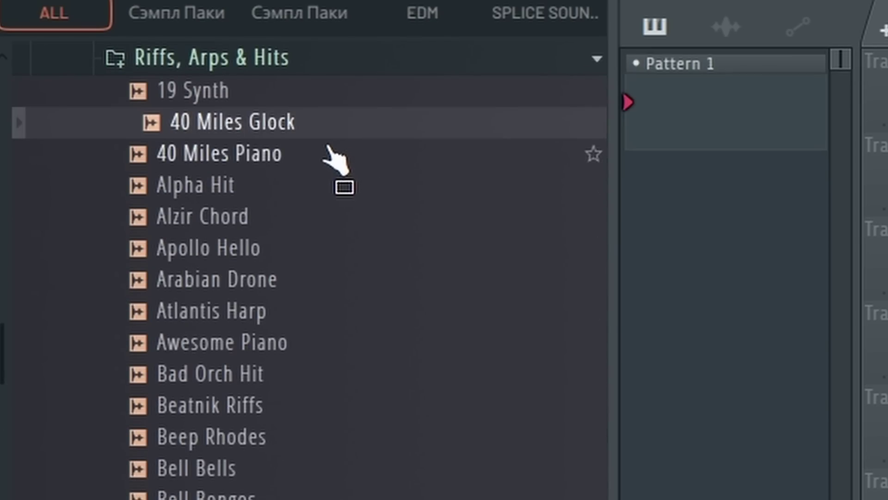
{"action": "left_click", "coordinate": [329, 172]}
{"action": "left_click", "coordinate": [336, 212]}
{"action": "left_click", "coordinate": [410, 405]}
{"action": "left_click", "coordinate": [416, 439]}
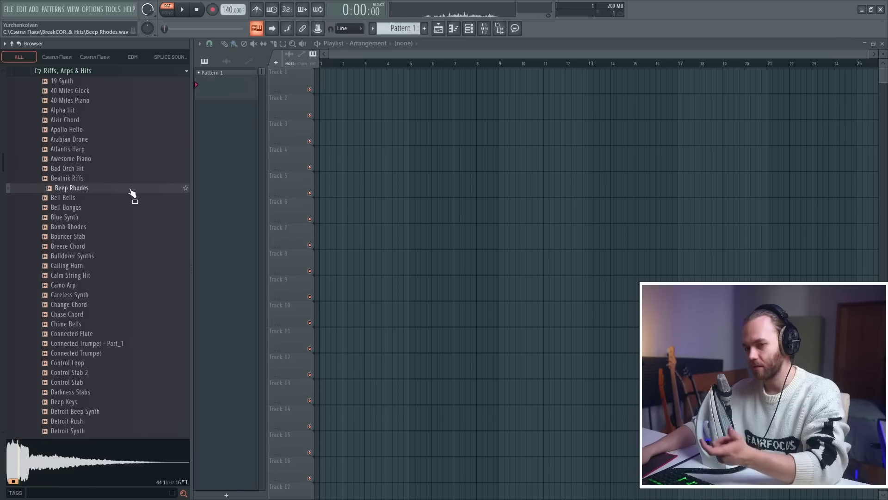
{"action": "scroll", "coordinate": [129, 229], "scroll_direction": "down", "scroll_amount": 6}
{"action": "left_click", "coordinate": [127, 227]}
{"action": "left_click", "coordinate": [122, 237]}
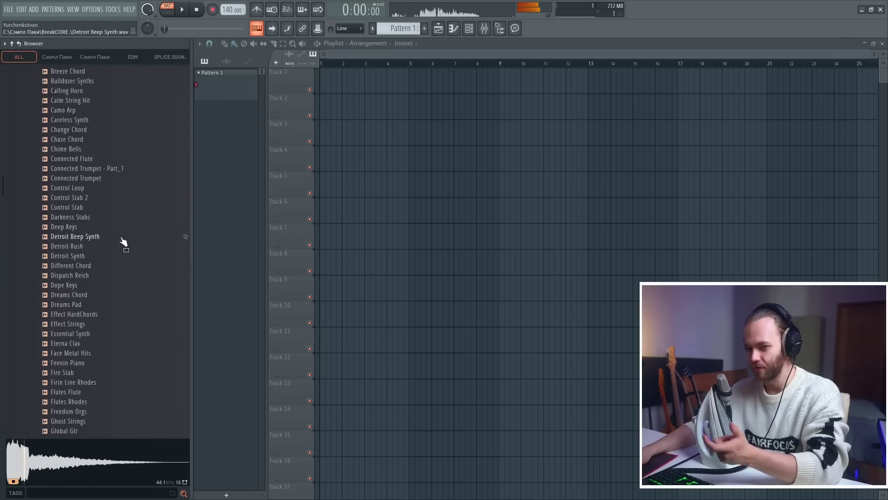
{"action": "left_click", "coordinate": [127, 285]}
Add the Connected Trumpet sample to Track 1 as an audio track and place its clip twice across bars 1 to 4.
{"action": "left_click", "coordinate": [120, 179]}
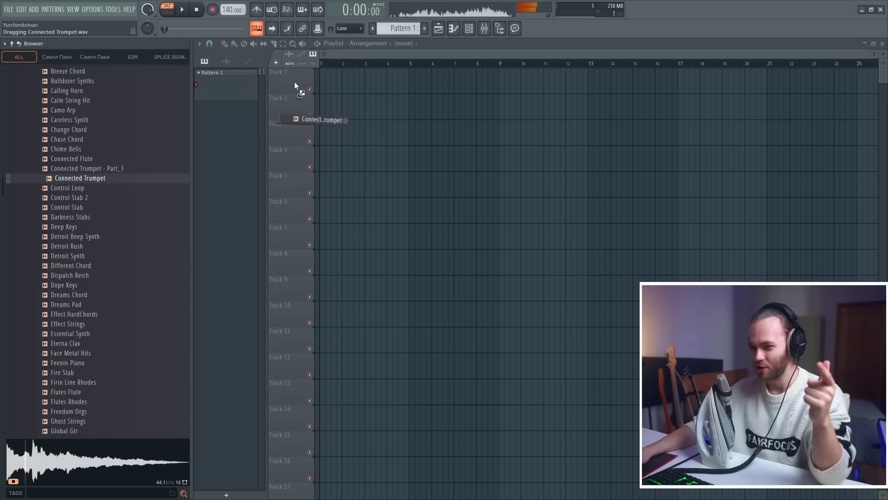
{"action": "left_click_drag", "start_coordinate": [295, 82], "coordinate": [296, 88]}
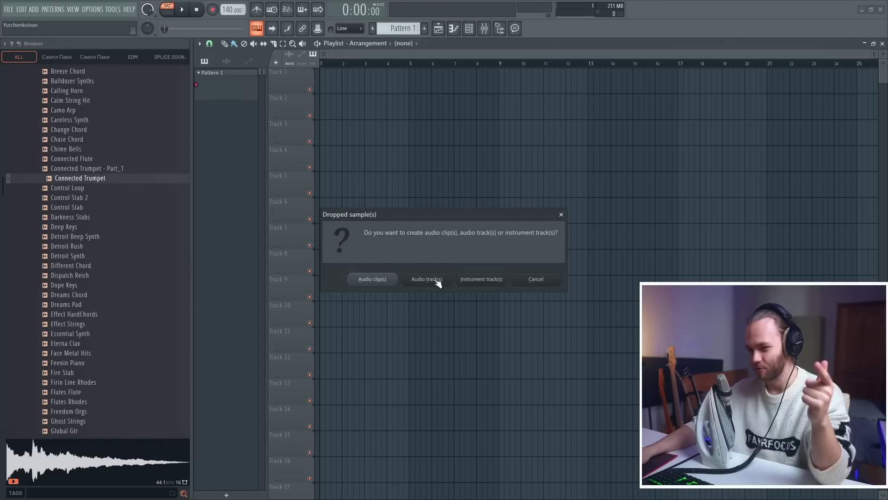
{"action": "left_click", "coordinate": [427, 279]}
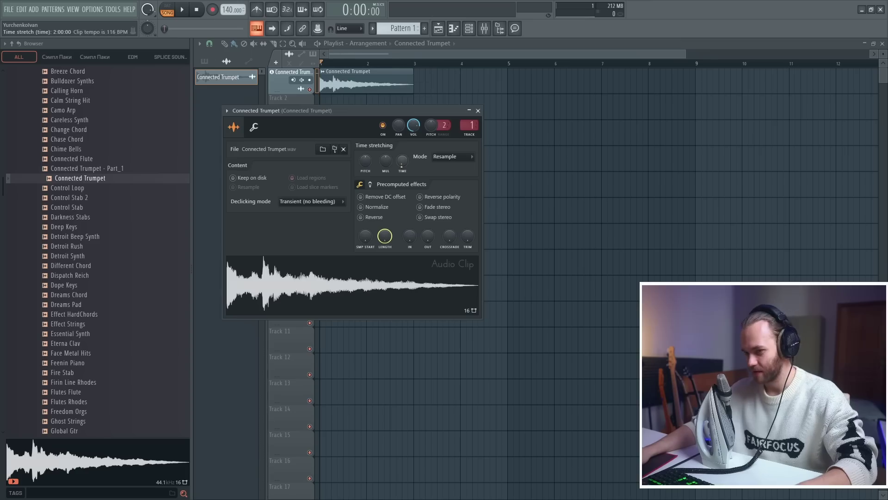
{"action": "left_click", "coordinate": [418, 71]}
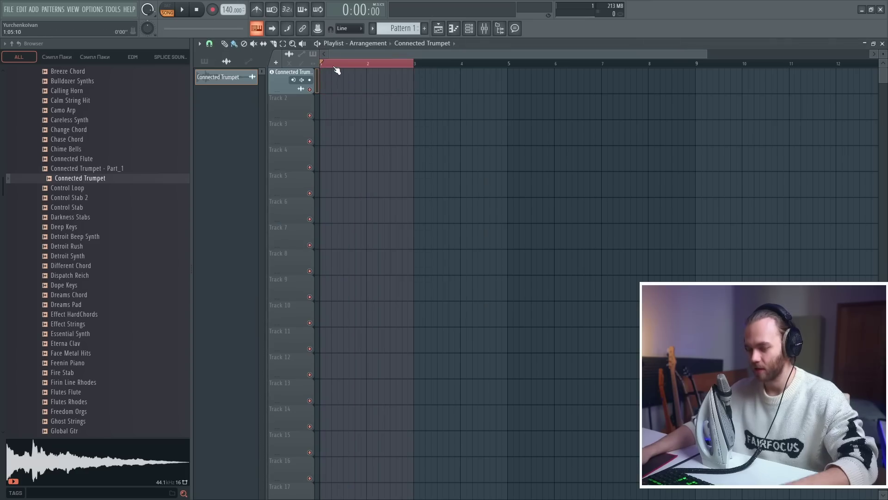
{"action": "left_click", "coordinate": [347, 94]}
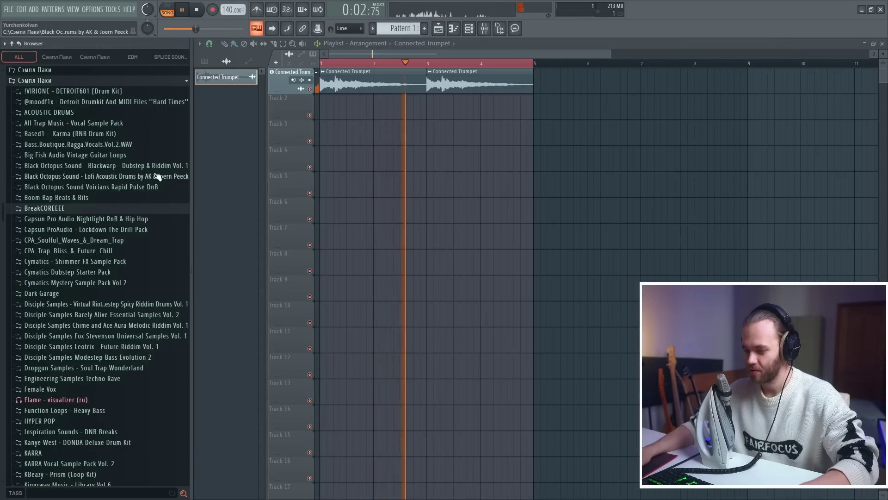
Set the project tempo to 124 BPM and shift the Connected Trumpet clip's pitch by -200 cents.
{"action": "scroll", "coordinate": [81, 390], "scroll_direction": "down", "scroll_amount": 5}
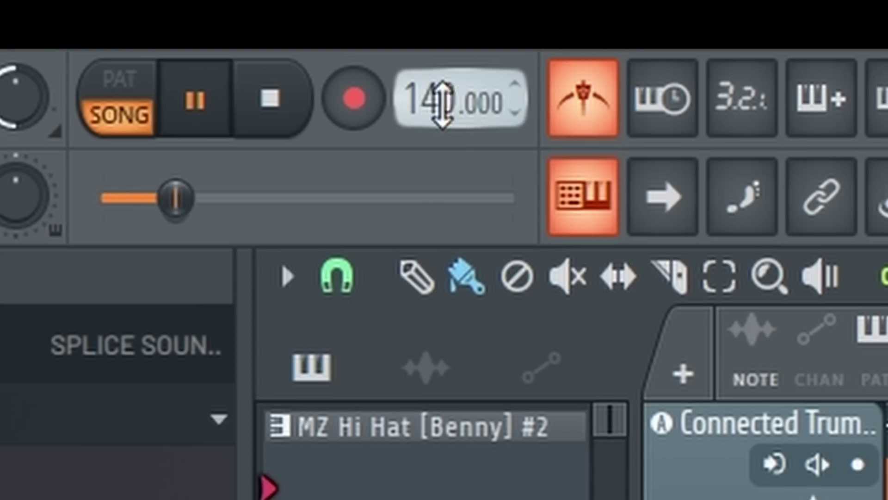
{"action": "left_click_drag", "start_coordinate": [239, 12], "coordinate": [239, 20]}
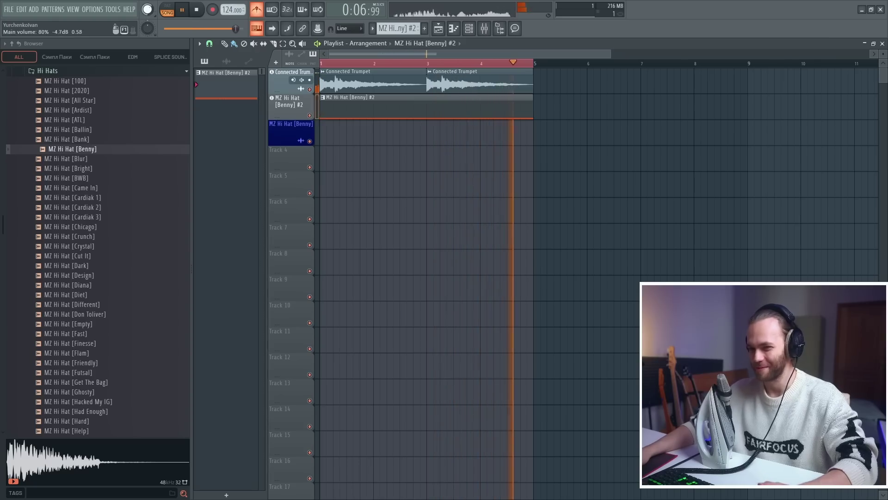
{"action": "scroll", "coordinate": [99, 143], "scroll_direction": "up", "scroll_amount": 1}
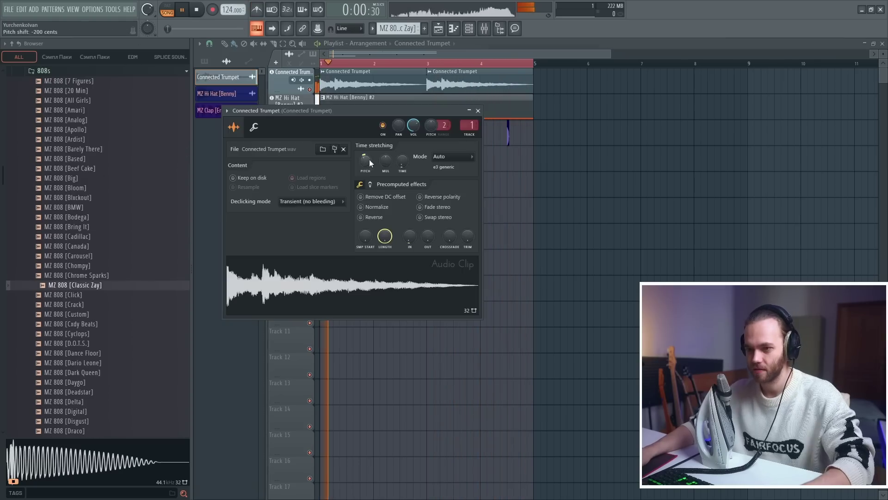
{"action": "key", "text": "Escape"}
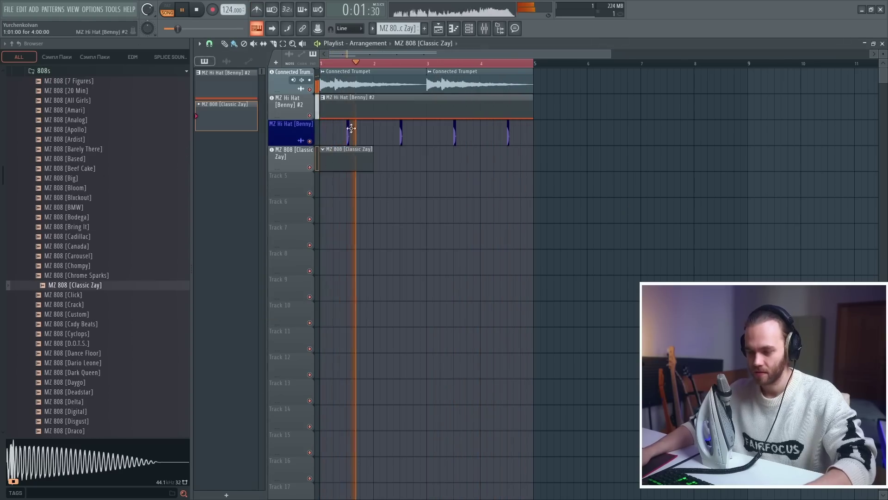
Load the Connected Trumpet sample into Edison and detect its pitch regions to examine which notes it contains.
{"action": "double_click", "coordinate": [366, 86]}
{"action": "key", "text": "space"}
{"action": "key", "text": "ctrl+e"}
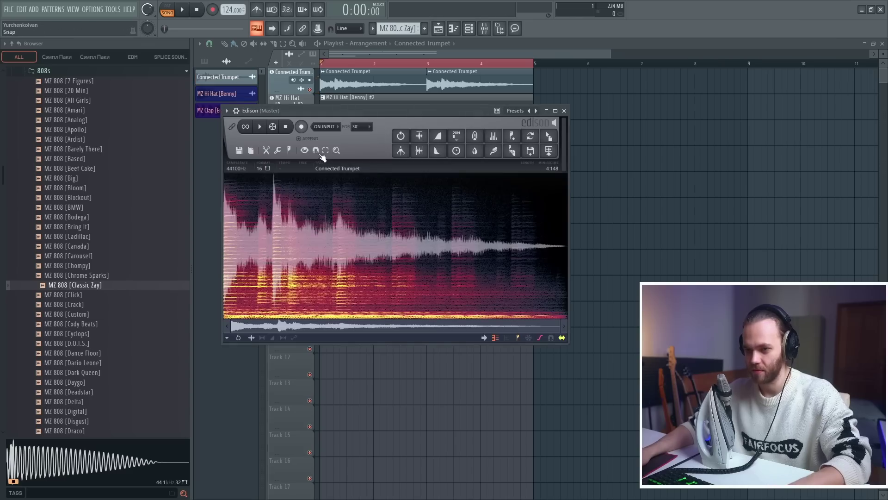
{"action": "left_click", "coordinate": [289, 149]}
{"action": "left_click", "coordinate": [335, 281]}
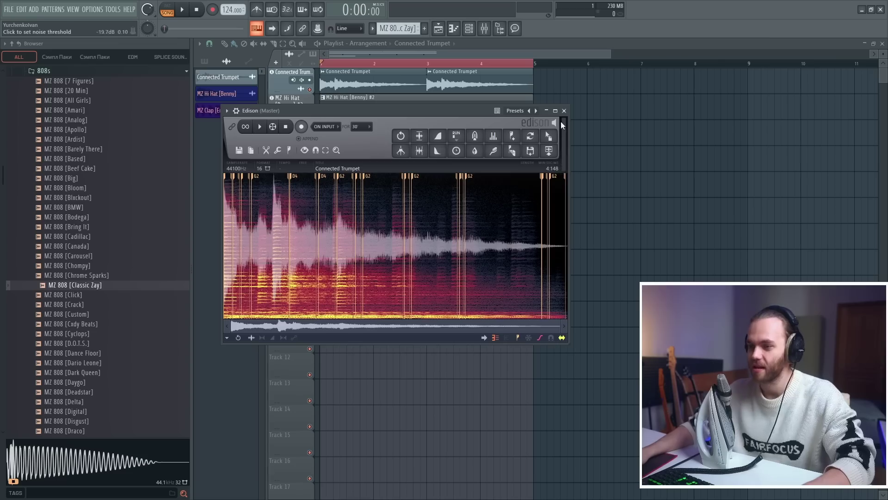
{"action": "left_click", "coordinate": [568, 113]}
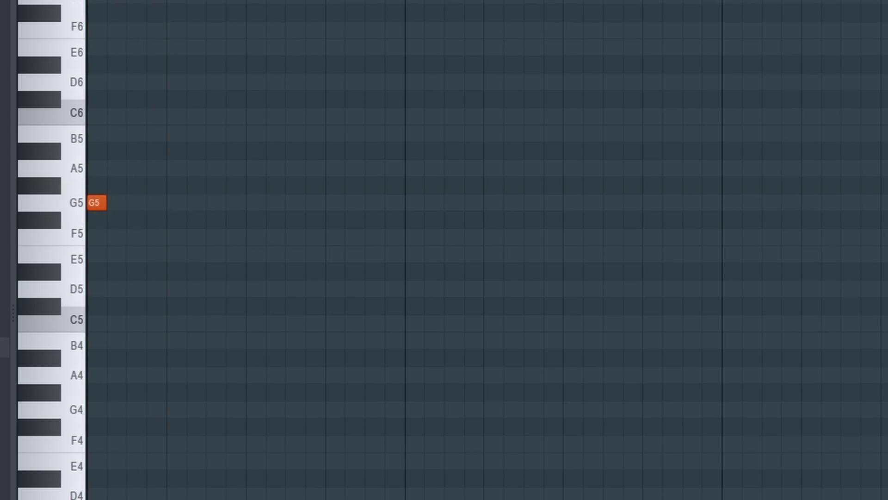
Move the first MZ 808 [Classic Zay] note from G5 to F5 and add two F5 notes in bar 2.
{"action": "left_click_drag", "start_coordinate": [98, 207], "coordinate": [97, 241]}
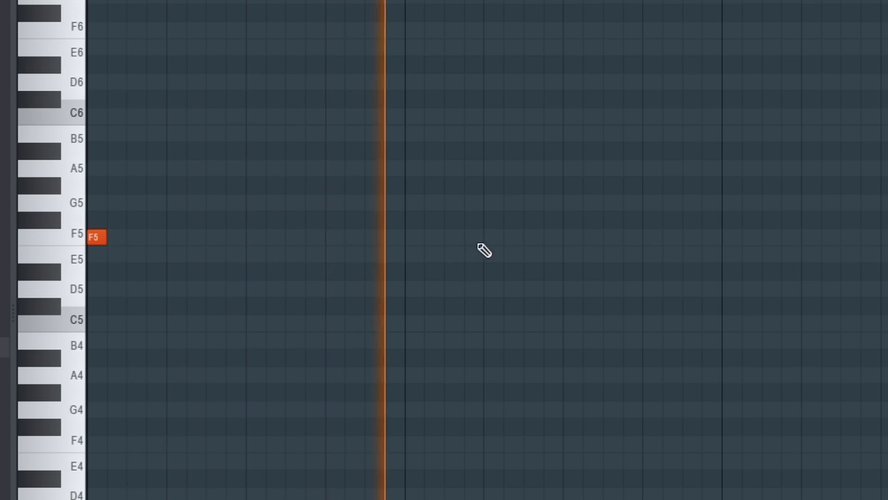
{"action": "left_click", "coordinate": [491, 237]}
{"action": "left_click", "coordinate": [612, 237]}
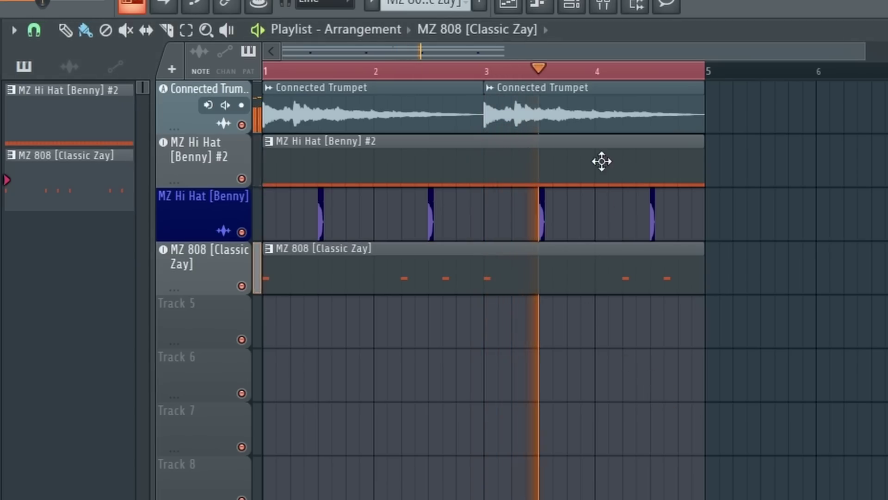
Replace the last F5 note of the MZ 808 [Classic Zay] pattern with a lower note at the same position.
{"action": "double_click", "coordinate": [628, 120]}
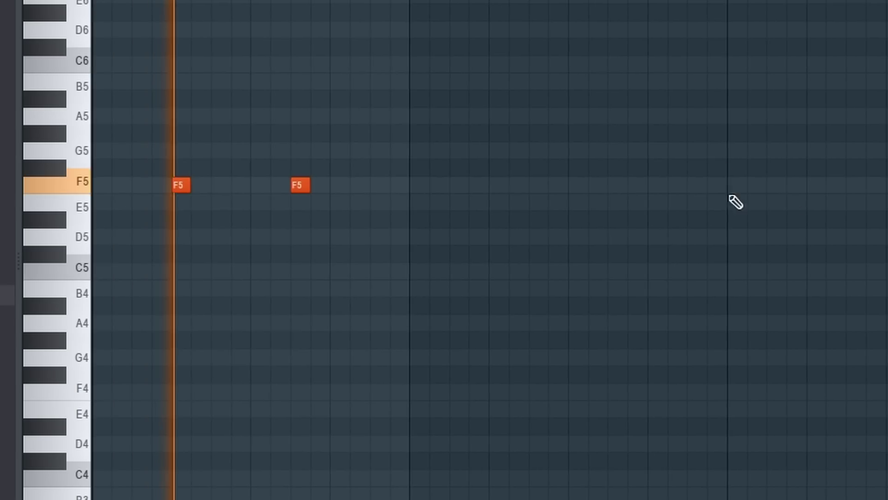
{"action": "right_click", "coordinate": [299, 184]}
{"action": "left_click", "coordinate": [300, 288]}
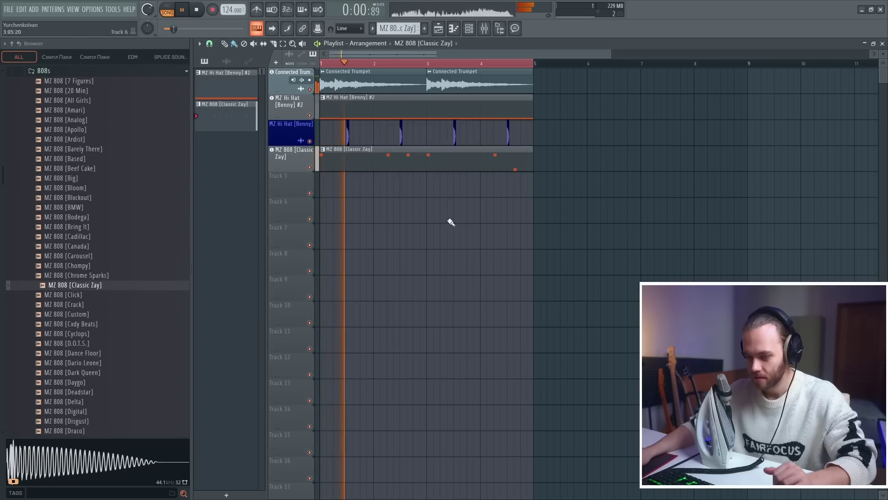
Open the Kicks folder in !Mike Zara's Stash and audition MZ Kick [Ariana].
{"action": "scroll", "coordinate": [123, 271], "scroll_direction": "up", "scroll_amount": 7}
{"action": "left_click", "coordinate": [77, 305]}
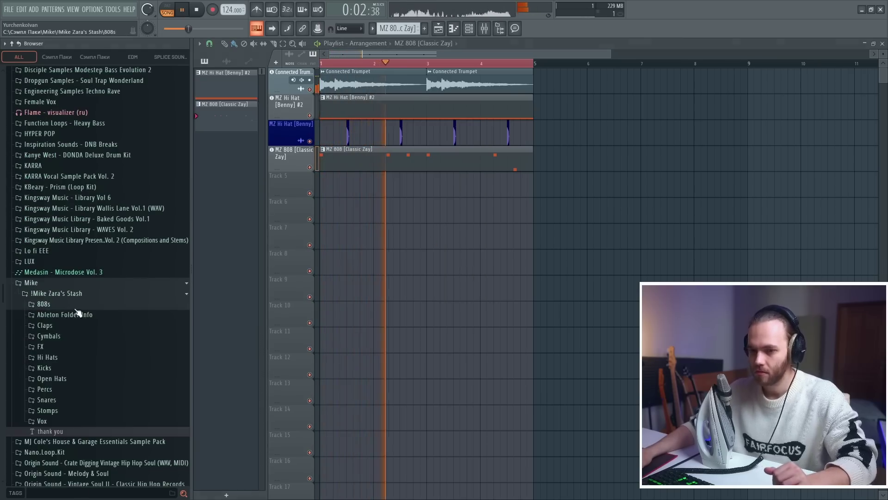
{"action": "left_click", "coordinate": [82, 367]}
{"action": "left_click", "coordinate": [103, 188]}
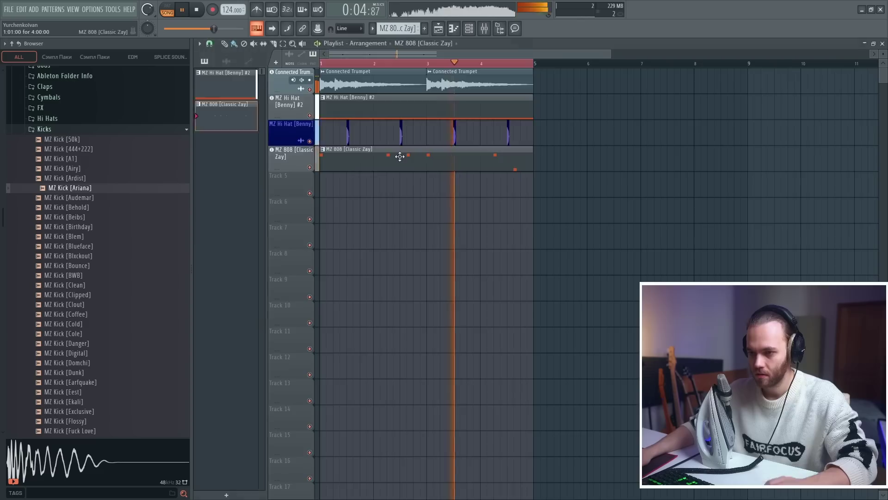
Delete the second bar 2 note, just before bar 3, from the MZ 808 [Classic Zay] pattern.
{"action": "double_click", "coordinate": [400, 156]}
{"action": "right_click", "coordinate": [364, 241]}
{"action": "key", "text": "F7"}
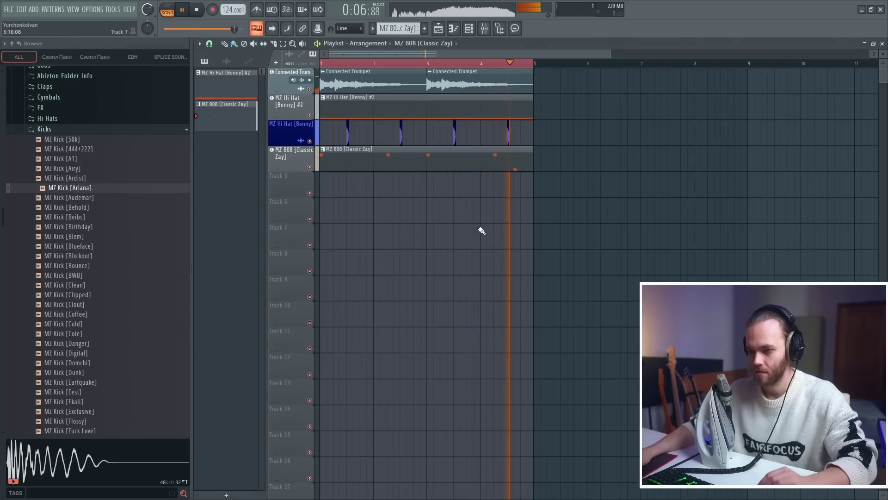
Place MZ Kick [Birthday] hits on Track 5: at the starts of bars 1 and 3, two in bar 2 and two in bar 4.
{"action": "left_click", "coordinate": [326, 187]}
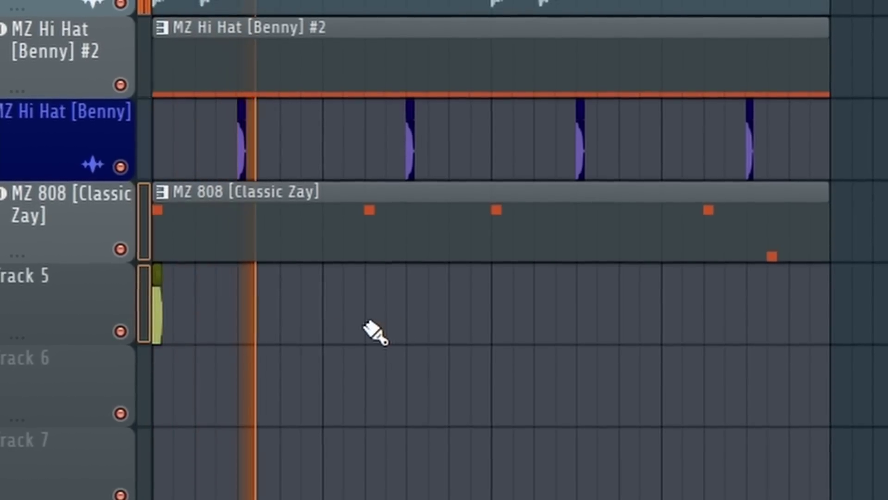
{"action": "left_click", "coordinate": [373, 330]}
{"action": "left_click", "coordinate": [499, 331]}
{"action": "left_click", "coordinate": [434, 331]}
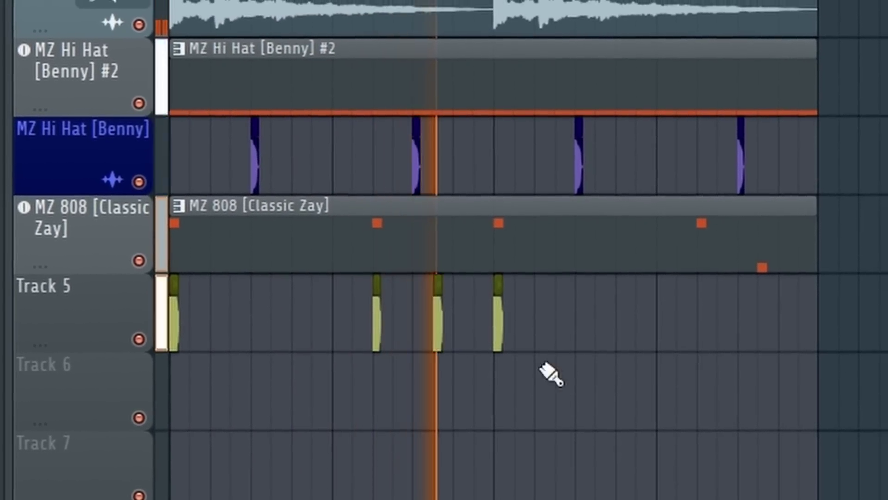
{"action": "double_click", "coordinate": [498, 340]}
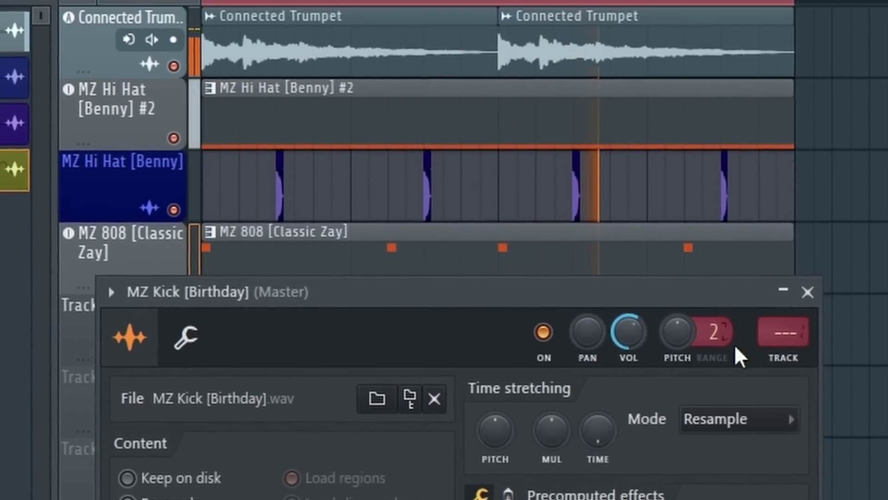
{"action": "key", "text": "Escape"}
{"action": "left_click", "coordinate": [689, 331]}
{"action": "left_click", "coordinate": [764, 343]}
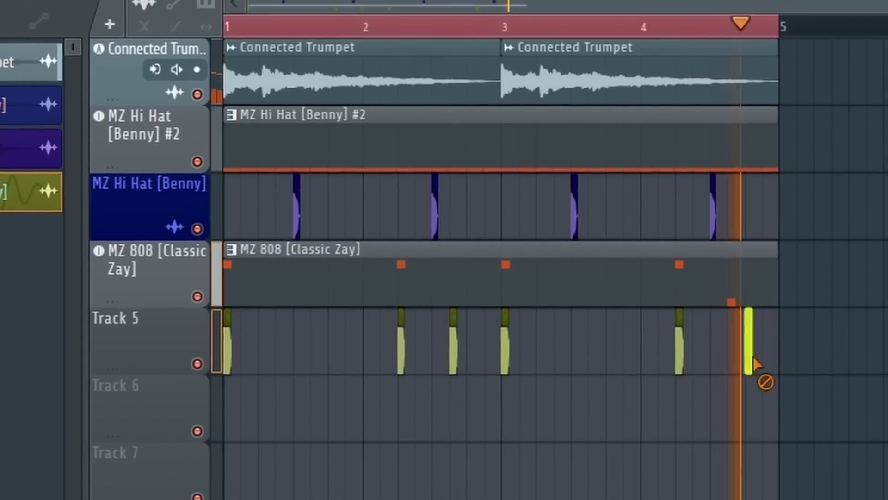
Name Track 5 after the MZ Kick [Birthday] sample and clear the clip selection in the arrangement.
{"action": "right_click", "coordinate": [195, 311]}
{"action": "left_click", "coordinate": [228, 392]}
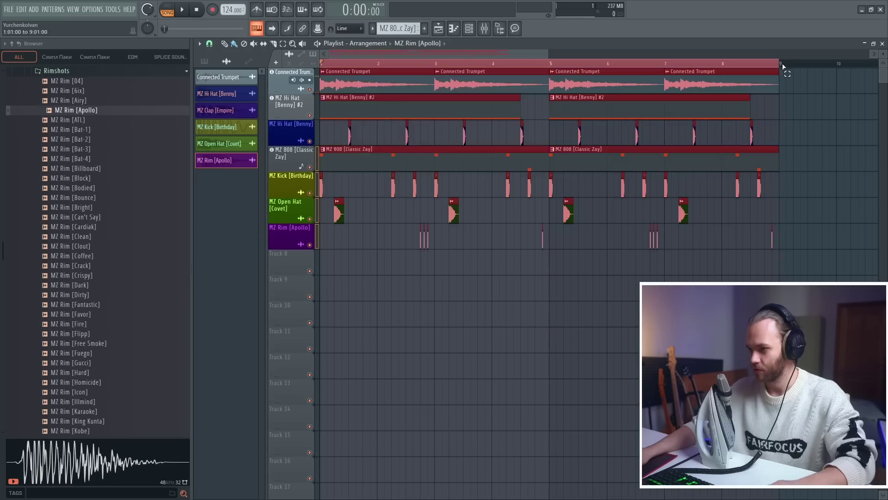
{"action": "left_click", "coordinate": [793, 87]}
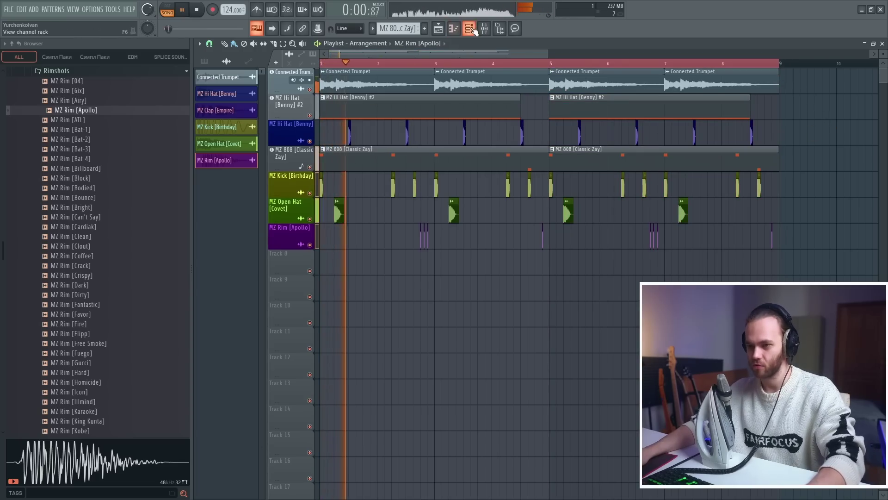
Load FabFilter Pro-Q 3 into slot 4 of the Connected Trumpet mixer track.
{"action": "key", "text": "F6"}
{"action": "key", "text": "space"}
{"action": "scroll", "coordinate": [109, 224], "scroll_direction": "up", "scroll_amount": 5}
{"action": "left_click", "coordinate": [74, 168]}
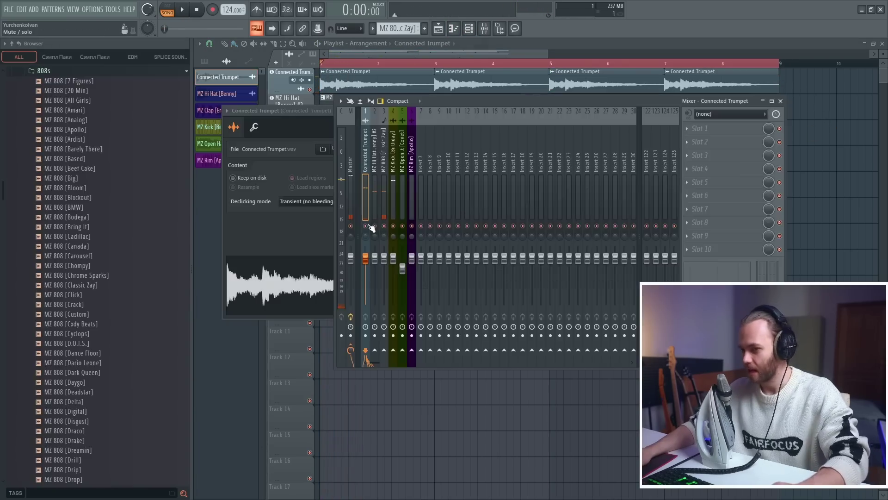
{"action": "key", "text": "space"}
{"action": "left_click", "coordinate": [700, 169]}
{"action": "left_click", "coordinate": [252, 402]}
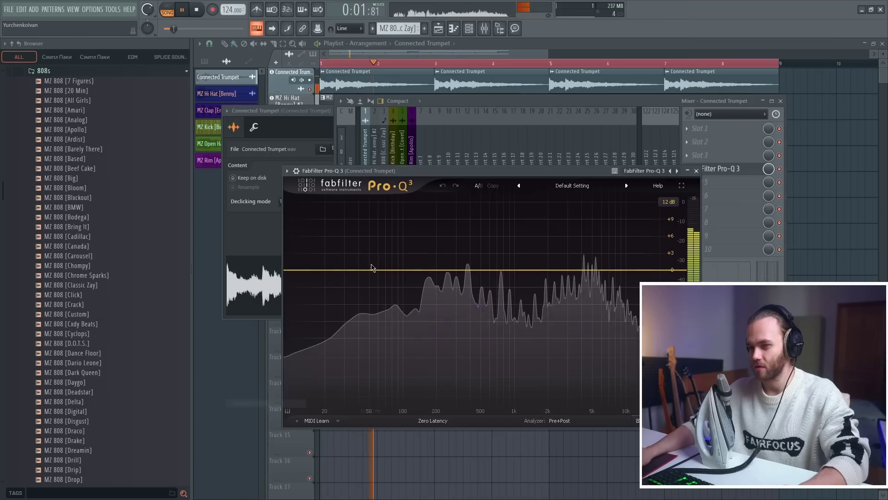
Add a 24 dB/oct low cut at about 68 Hz to the trumpet's EQ and check it in playback.
{"action": "left_click_drag", "start_coordinate": [301, 264], "coordinate": [382, 281]}
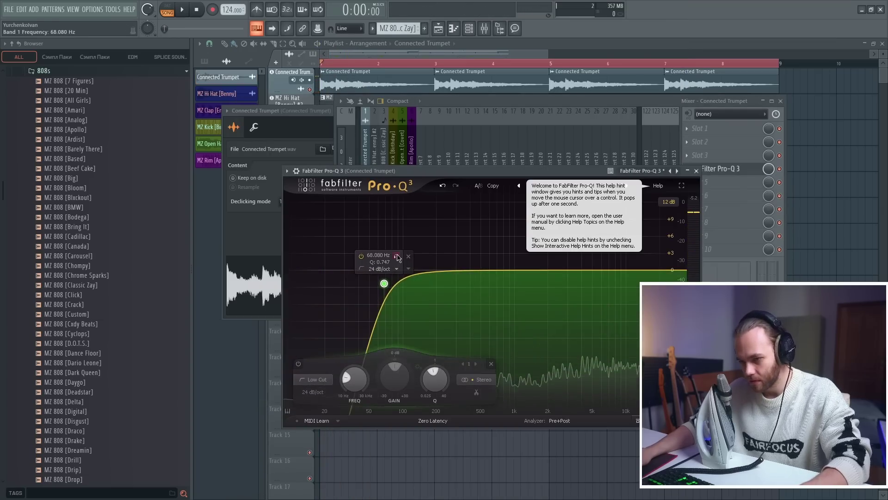
{"action": "left_click", "coordinate": [398, 230]}
{"action": "key", "text": "space"}
{"action": "key", "text": "space"}
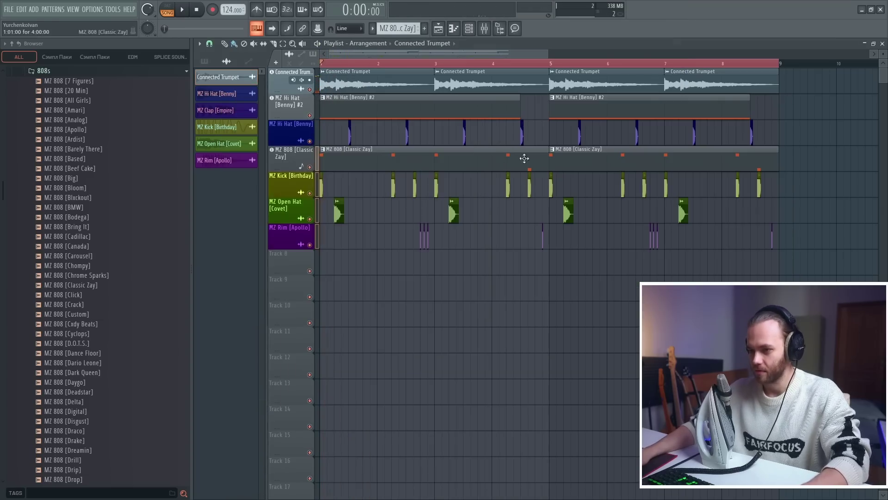
Route MZ Clap [Empire] to its own mixer track and reopen the Connected Trumpet's Pro-Q 3 with the arrangement playing.
{"action": "key", "text": "ctrl+l"}
{"action": "double_click", "coordinate": [458, 79]}
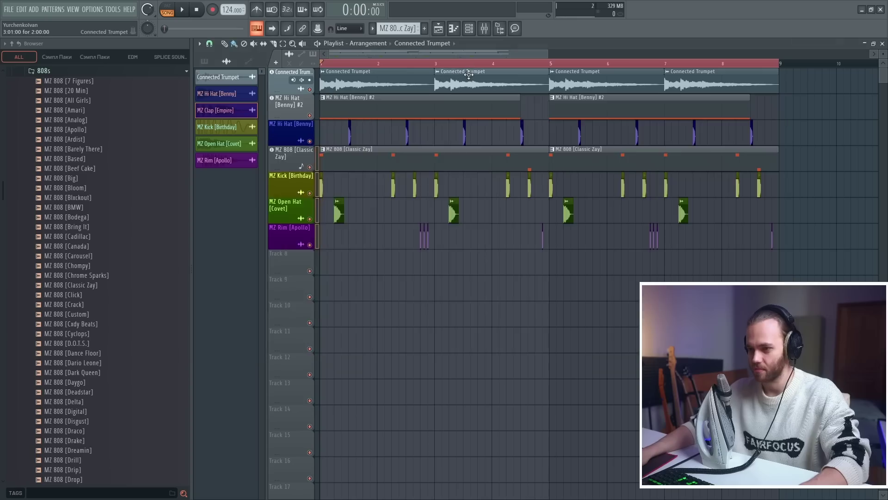
{"action": "key", "text": "F9"}
{"action": "left_click", "coordinate": [747, 173]}
{"action": "key", "text": "space"}
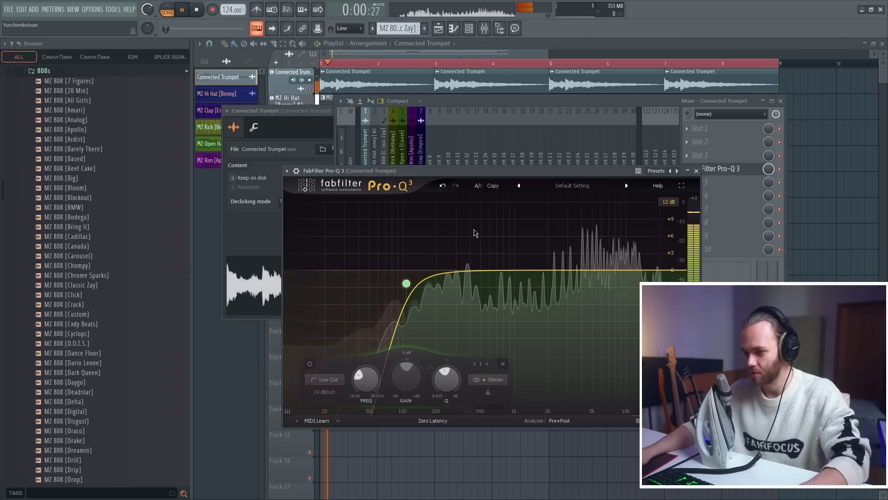
Raise the trumpet's low cut slightly in Pro-Q 3 and add a dynamic dip around 5 kHz, checking it in playback.
{"action": "left_click_drag", "start_coordinate": [406, 283], "coordinate": [412, 280]}
{"action": "left_click_drag", "start_coordinate": [572, 237], "coordinate": [592, 311]}
{"action": "scroll", "coordinate": [579, 233], "scroll_direction": "up", "scroll_amount": 3}
{"action": "key", "text": "space"}
{"action": "right_click", "coordinate": [592, 276]}
{"action": "left_click", "coordinate": [624, 301]}
{"action": "key", "text": "space"}
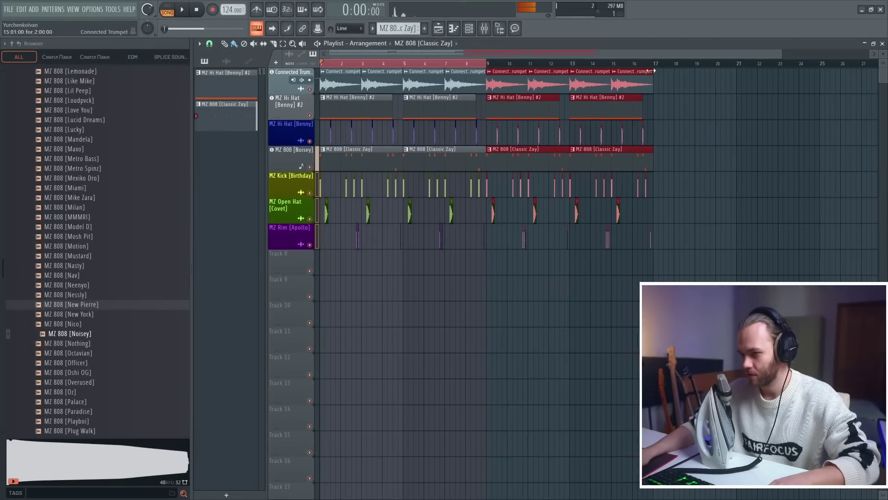
Load ShaperBox 3 into slot 6 of the Connected Trumpet mixer track and add its Time shaper.
{"action": "left_click", "coordinate": [706, 114]}
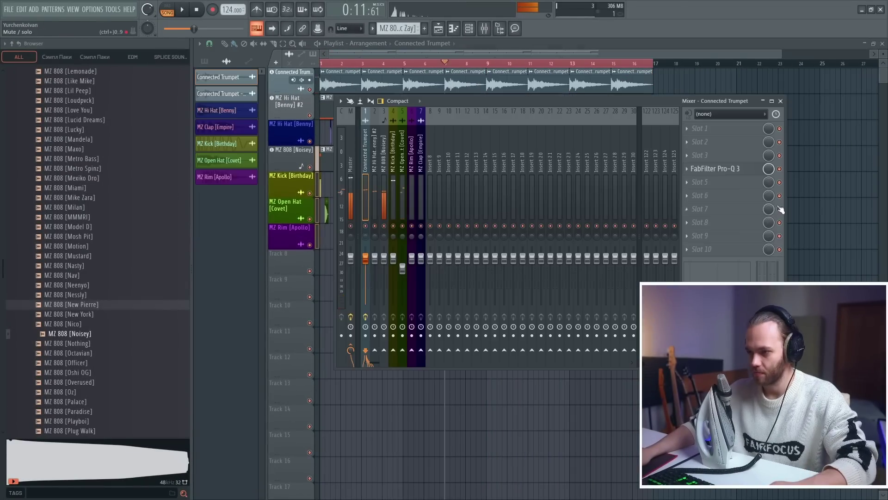
{"action": "left_click", "coordinate": [697, 195]}
{"action": "mouse_move", "coordinate": [699, 206]}
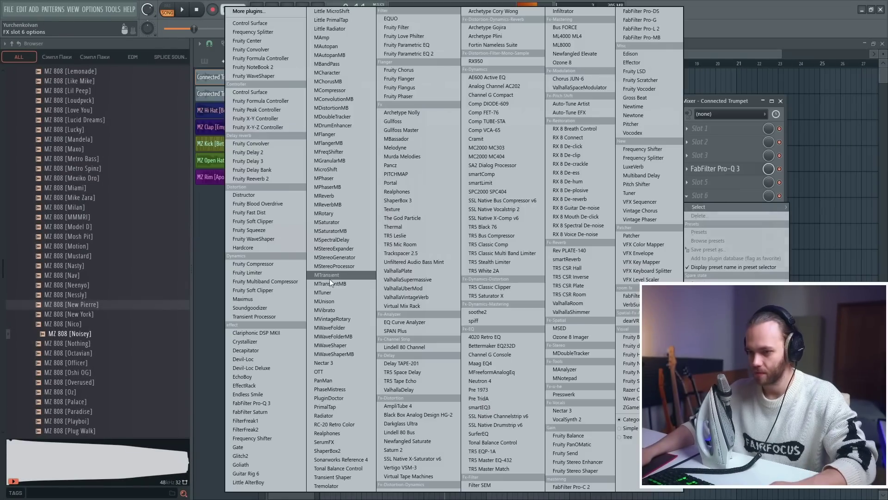
{"action": "left_click", "coordinate": [406, 200]}
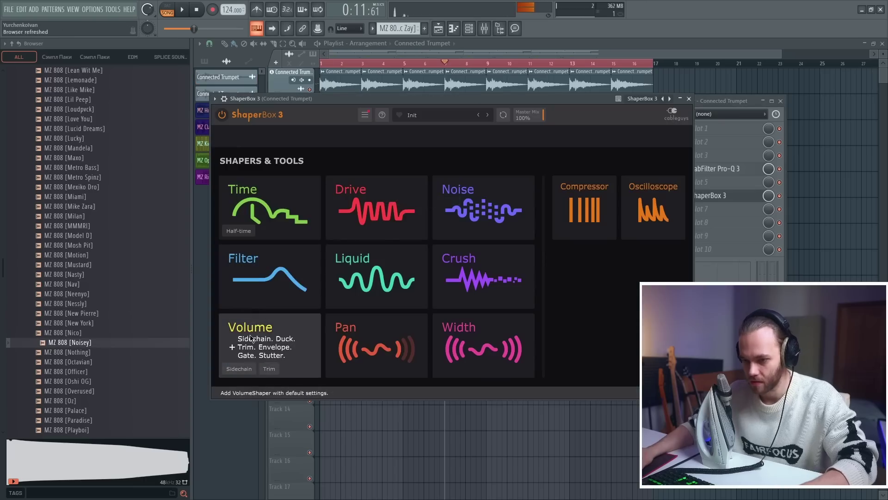
{"action": "left_click", "coordinate": [248, 205]}
Create an automation clip for ShaperBox 3's mix level and shape it to step up at bar 9.
{"action": "right_click", "coordinate": [770, 197]}
{"action": "left_click", "coordinate": [803, 261]}
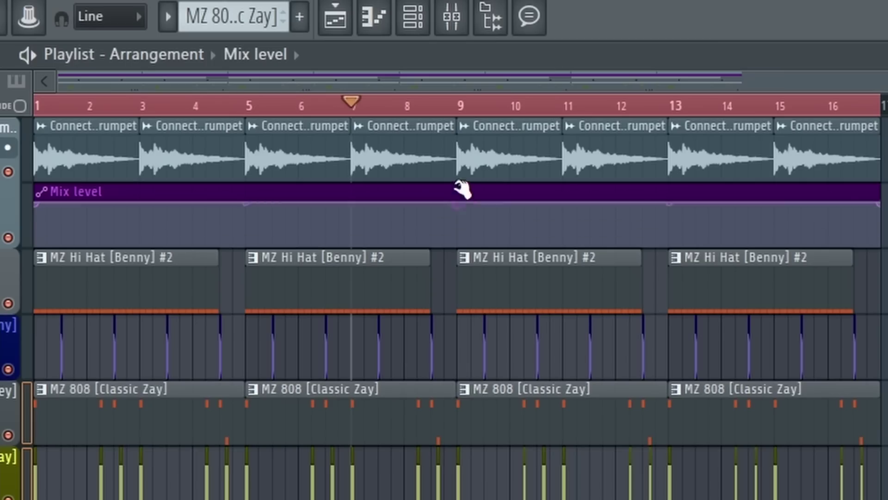
{"action": "left_click_drag", "start_coordinate": [457, 204], "coordinate": [464, 272]}
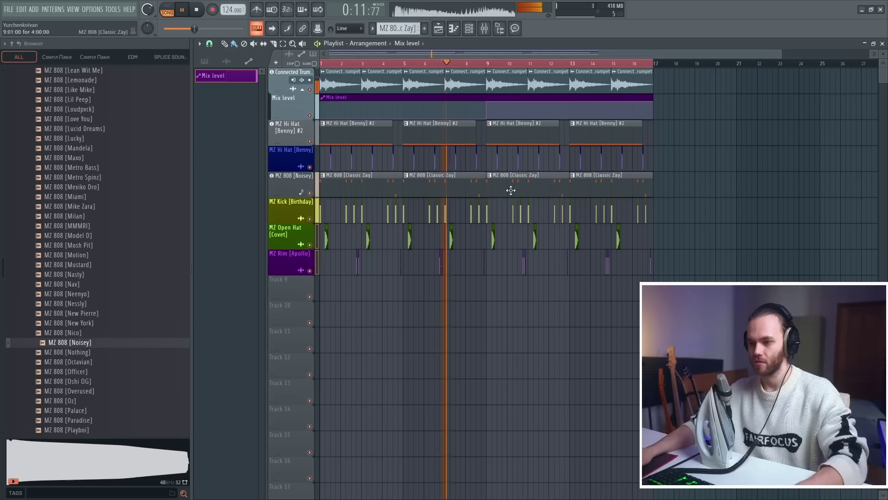
Delete the MZ 808 [Classic Zay] pattern clips and the kick clips from bar 9 onward.
{"action": "scroll", "coordinate": [702, 435], "scroll_direction": "up", "scroll_amount": 2}
{"action": "right_click", "coordinate": [463, 189]}
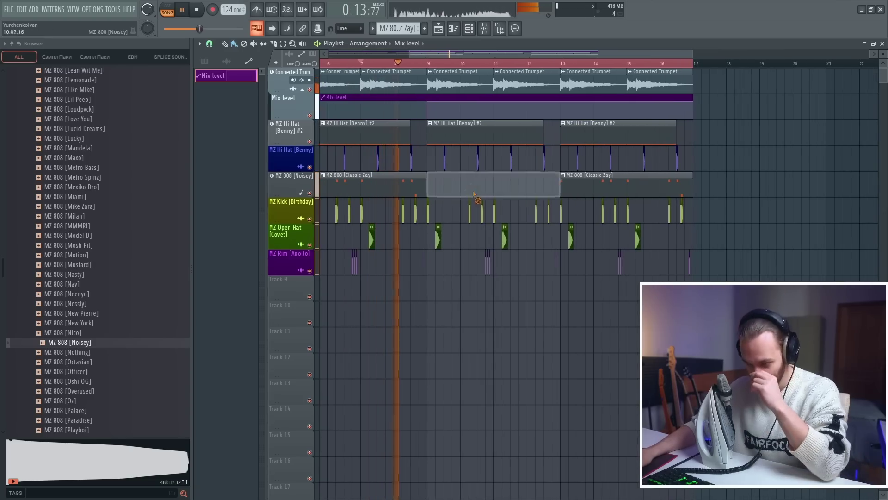
{"action": "right_click", "coordinate": [566, 194]}
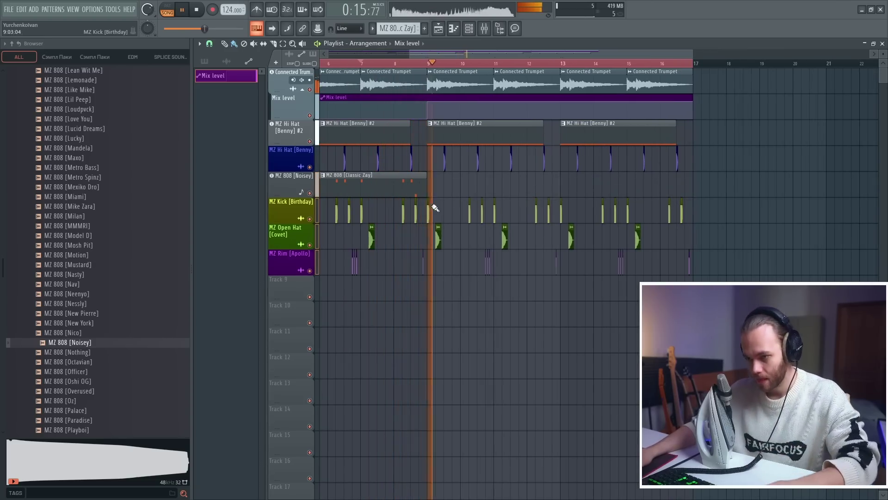
{"action": "left_click_drag", "start_coordinate": [435, 207], "coordinate": [696, 213]}
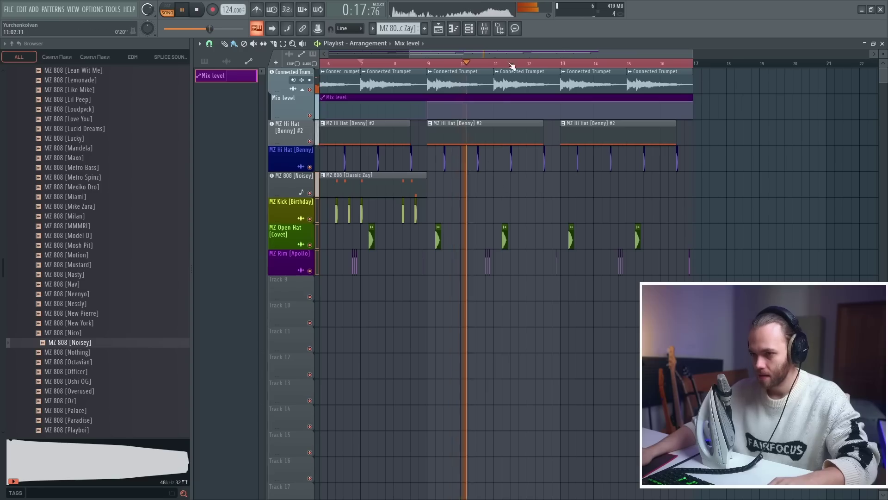
Lower the 18 dB/oct high cut in the Connected Trumpet's Pro-Q 3 to around 1 kHz and adjust its Q.
{"action": "key", "text": "F9"}
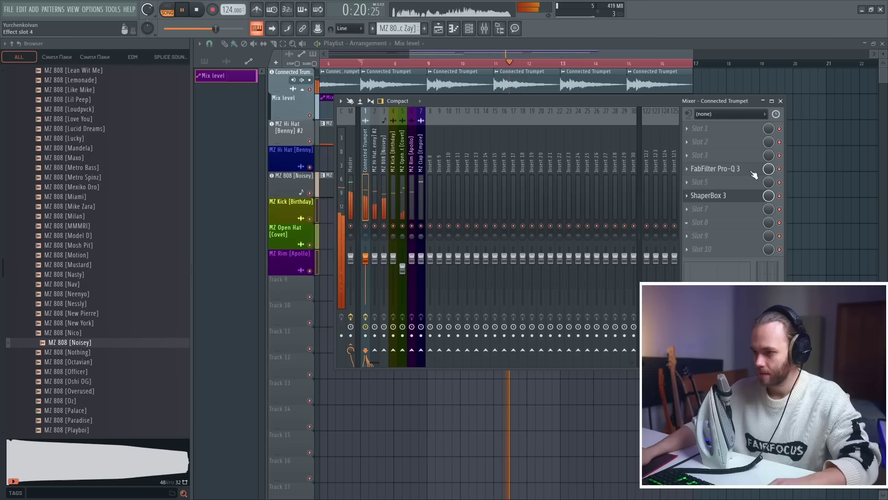
{"action": "left_click", "coordinate": [715, 169]}
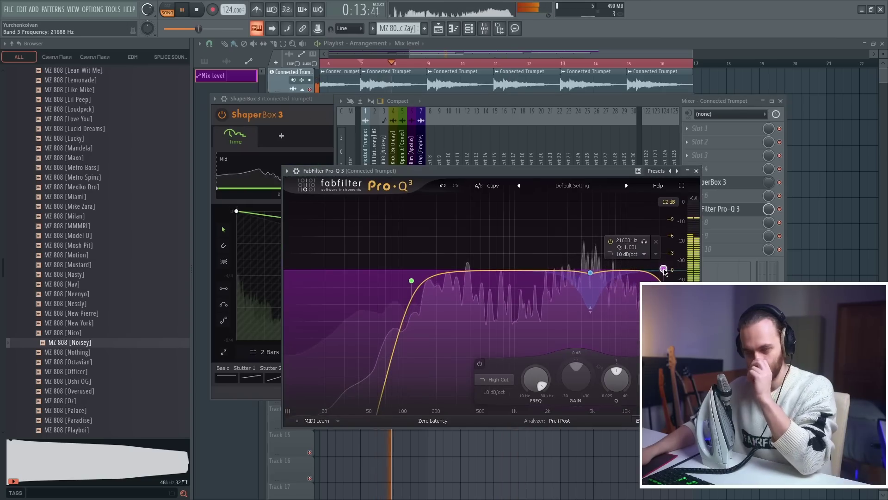
{"action": "left_click_drag", "start_coordinate": [664, 269], "coordinate": [543, 275]}
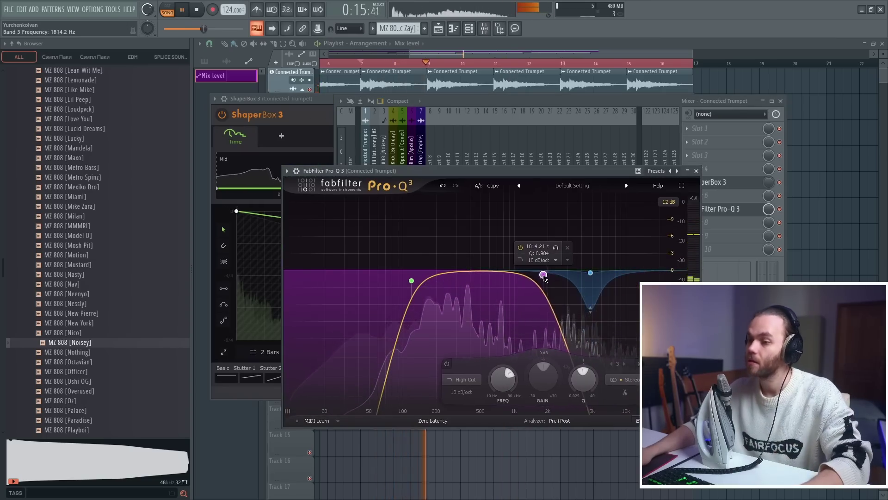
{"action": "left_click_drag", "start_coordinate": [549, 172], "coordinate": [461, 148]}
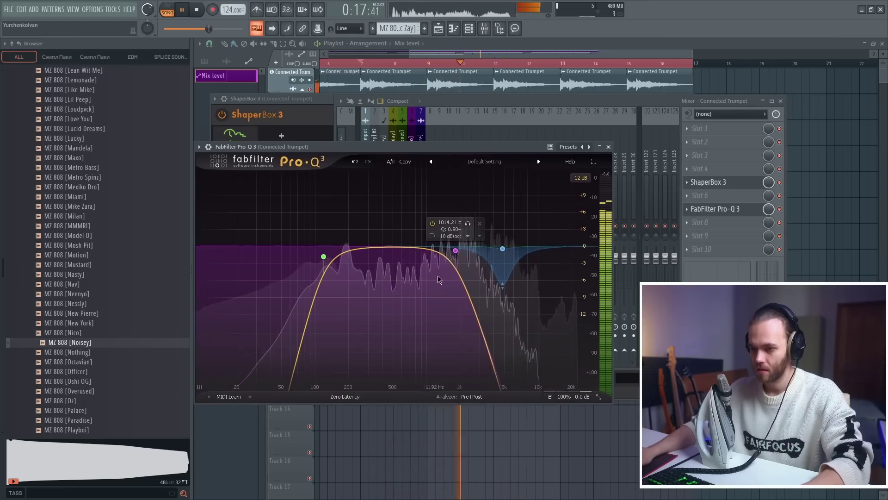
{"action": "left_click_drag", "start_coordinate": [455, 251], "coordinate": [429, 246]}
{"action": "scroll", "coordinate": [434, 297], "scroll_direction": "down", "scroll_amount": 1}
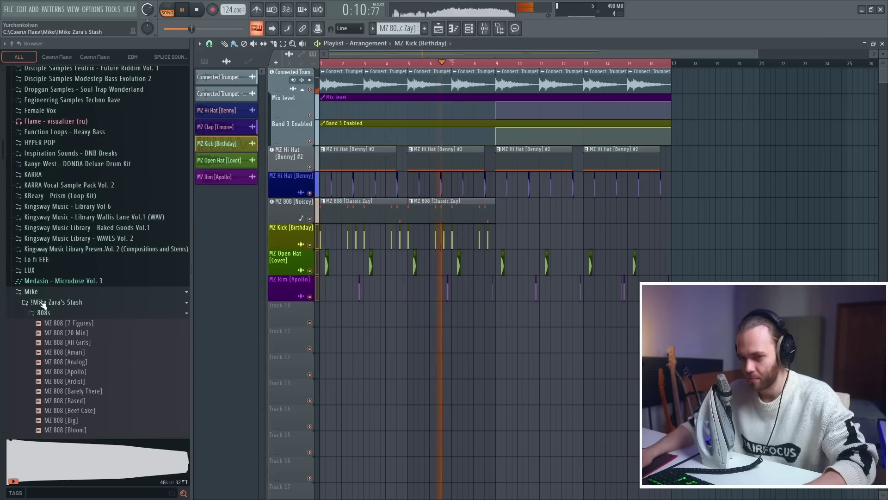
Replace the MZ Kick [Birthday] sample with MZ Kick [Ardist] from the Kicks folder.
{"action": "left_click", "coordinate": [44, 313]}
{"action": "left_click", "coordinate": [65, 343]}
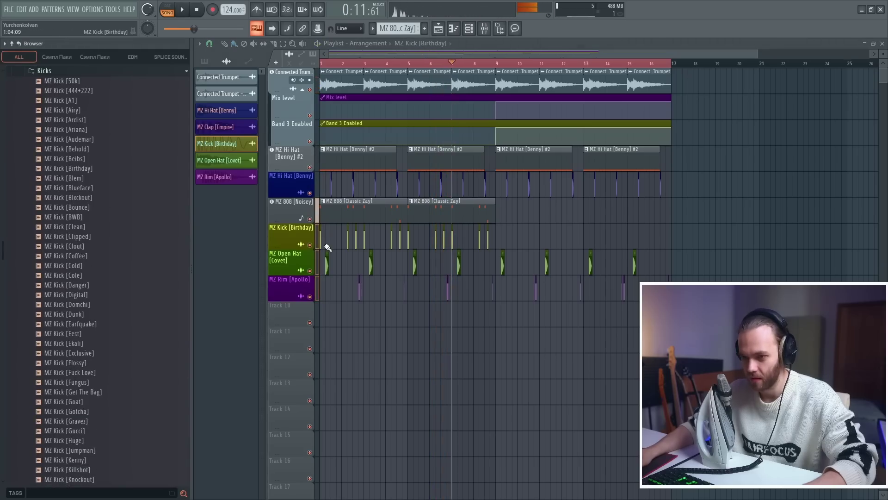
{"action": "left_click", "coordinate": [119, 122]}
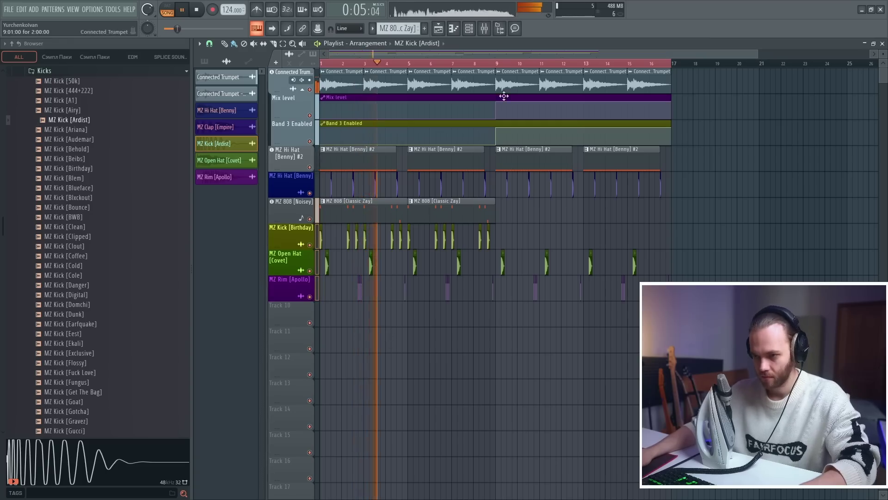
Load soothe2 into slot 5 of the Master mixer track.
{"action": "left_click", "coordinate": [484, 28]}
{"action": "left_click", "coordinate": [722, 182]}
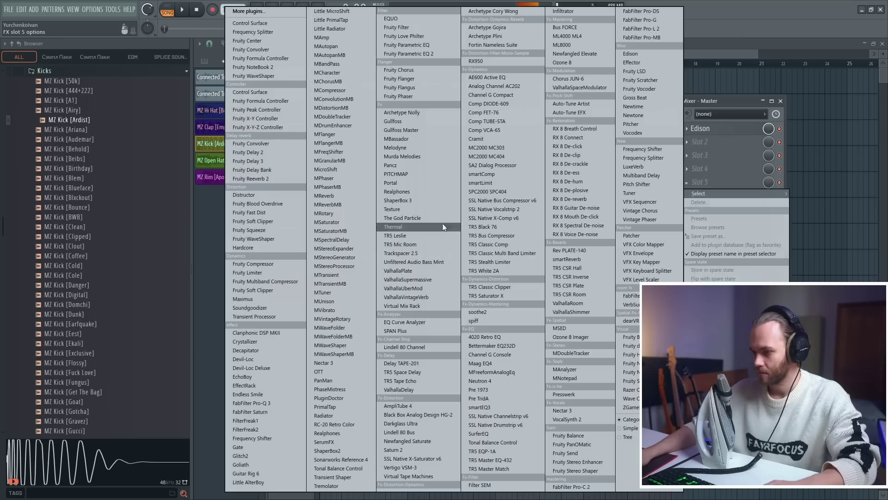
{"action": "left_click", "coordinate": [479, 311]}
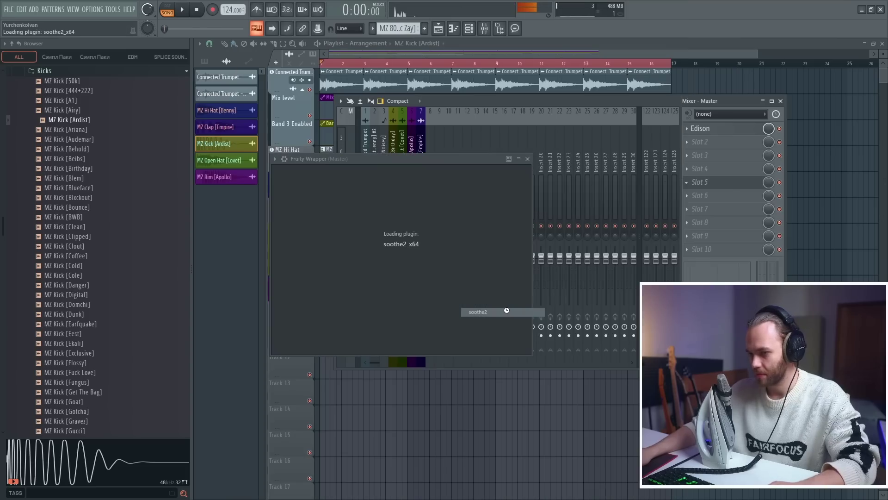
{"action": "left_click_drag", "start_coordinate": [490, 157], "coordinate": [416, 132]}
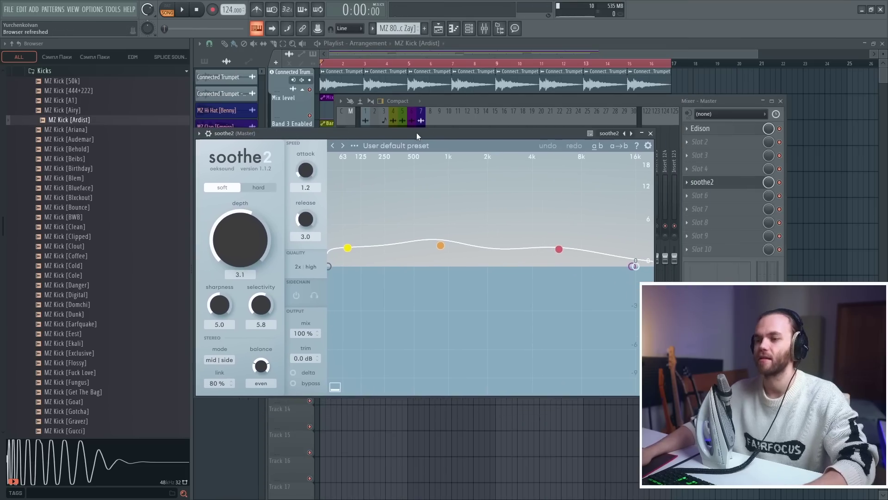
Monitor soothe2's delta signal in playback, set band 2 to 911 Hz with 1.9 dB sensitivity, and turn delta off.
{"action": "key", "text": "space"}
{"action": "left_click", "coordinate": [293, 372]}
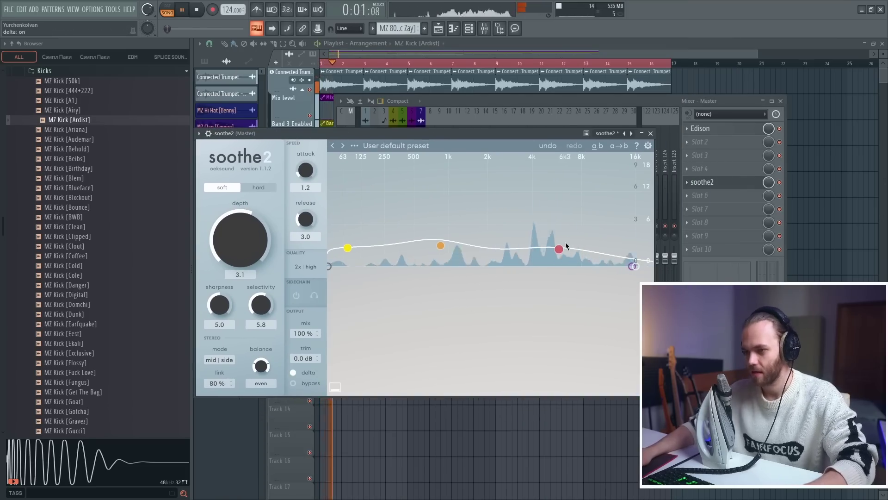
{"action": "left_click_drag", "start_coordinate": [440, 245], "coordinate": [443, 253]}
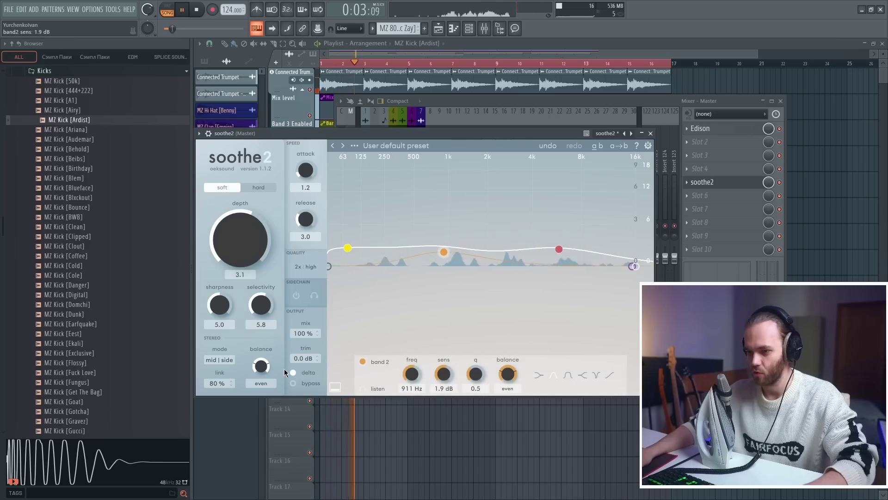
{"action": "left_click", "coordinate": [293, 372]}
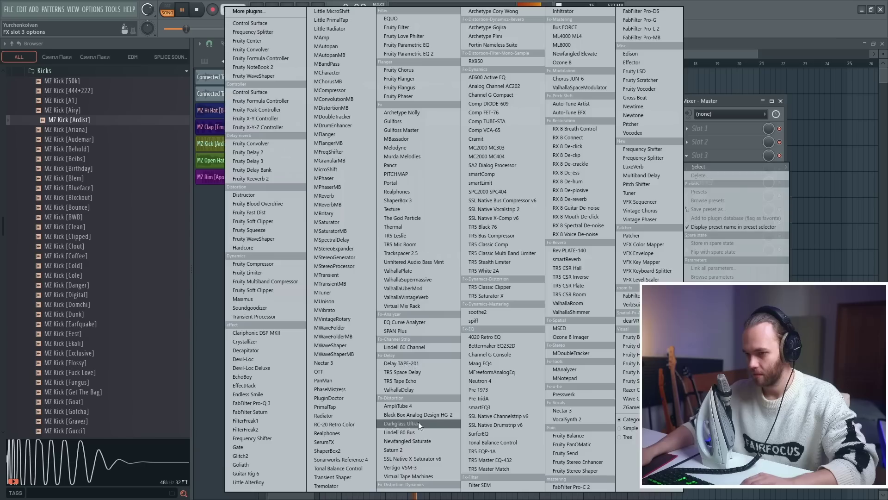
Add Newfangled Saturate after soothe2 on the Master track and set its drive to about 2.48 dB.
{"action": "left_click", "coordinate": [418, 421]}
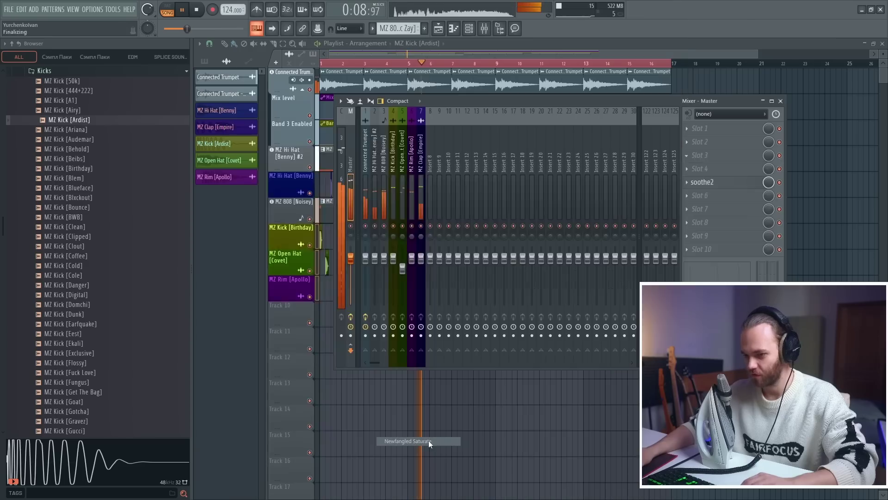
{"action": "left_click_drag", "start_coordinate": [708, 180], "coordinate": [722, 195]}
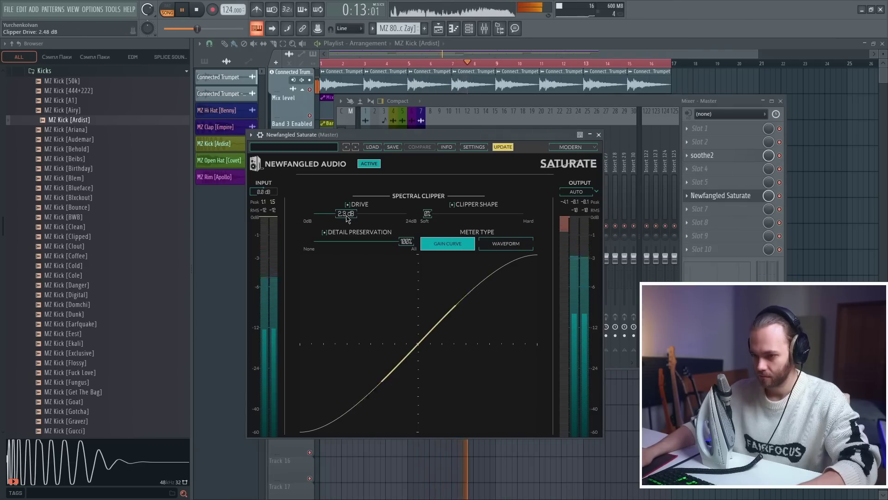
{"action": "key", "text": "Escape"}
{"action": "key", "text": "Escape"}
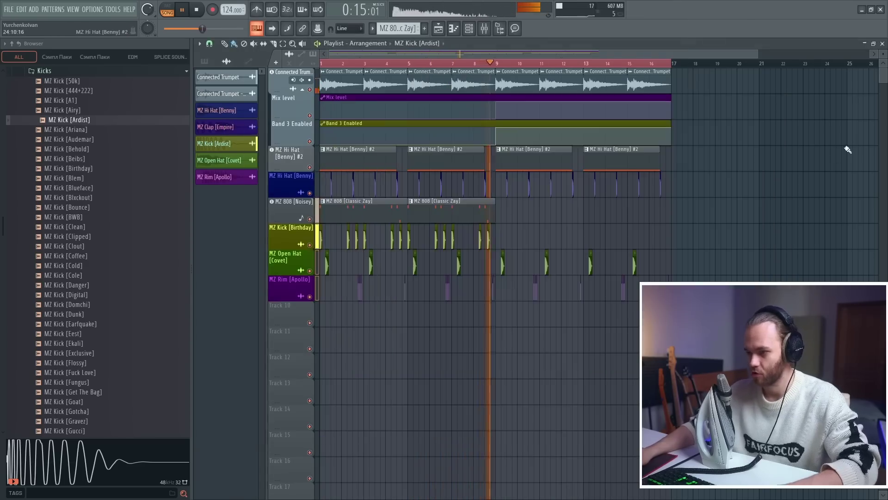
Duplicate the kick clips into bars 9 to 16 and delete the MZ Hi Hat [Benny] #2 pattern clips from bar 9 onward.
{"action": "scroll", "coordinate": [605, 222], "scroll_direction": "up", "scroll_amount": 3}
{"action": "left_click", "coordinate": [290, 234]}
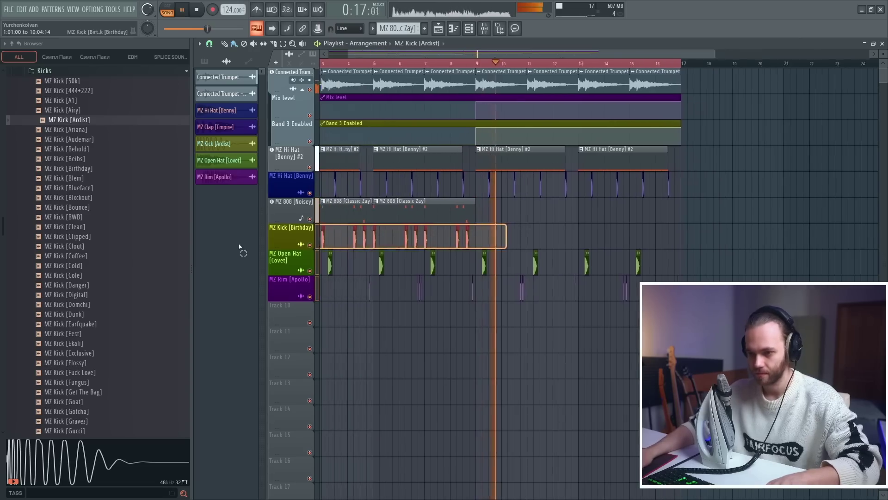
{"action": "key", "text": "ctrl+b"}
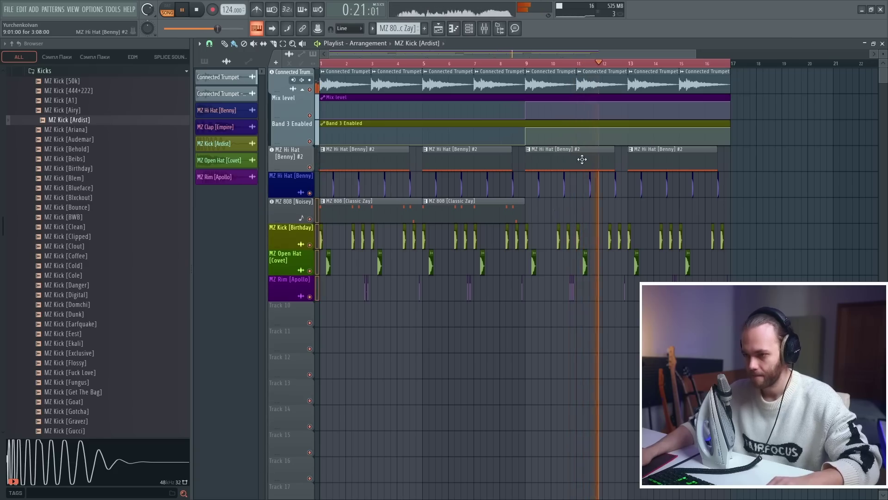
{"action": "right_click", "coordinate": [545, 158]}
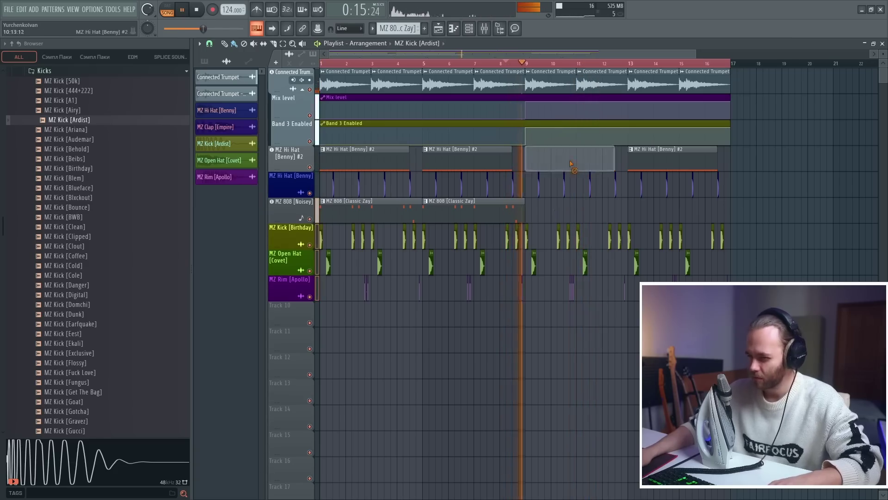
{"action": "right_click", "coordinate": [658, 159]}
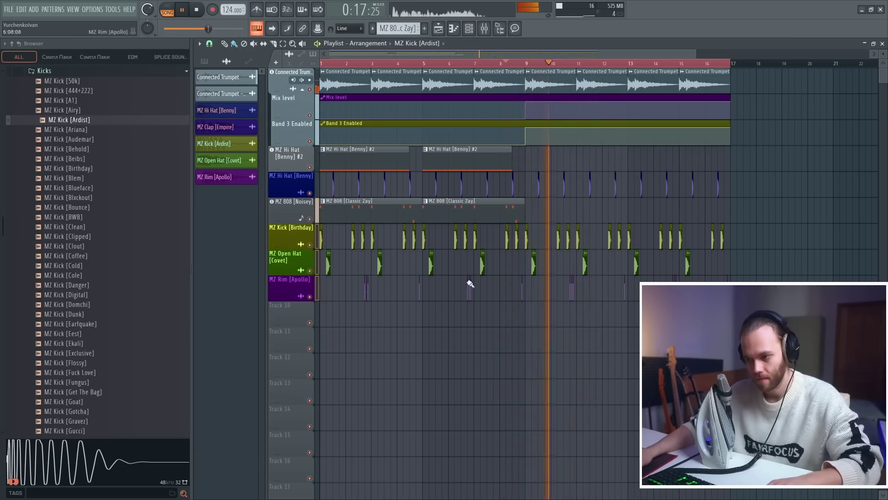
Collapse the Mike sample folder and locate the Connected Trumpet clip's source file in the sample browser.
{"action": "scroll", "coordinate": [89, 251], "scroll_direction": "up", "scroll_amount": 6}
{"action": "left_click", "coordinate": [91, 248]}
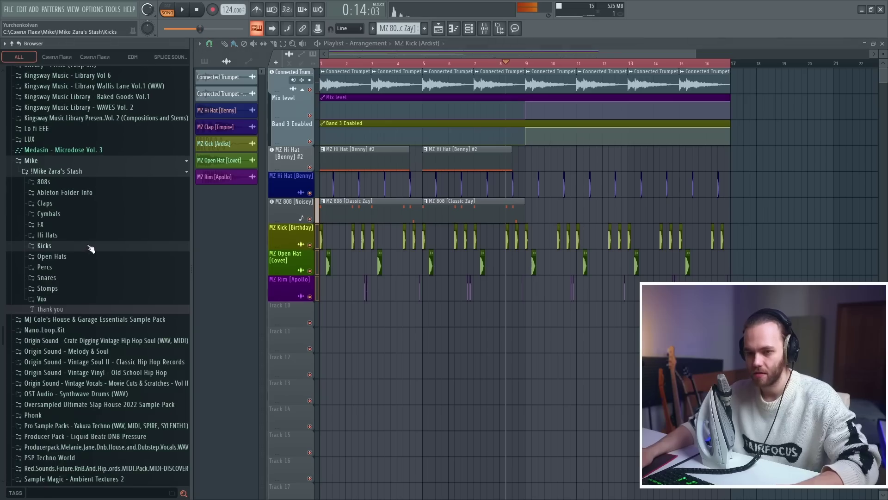
{"action": "left_click", "coordinate": [91, 163]}
{"action": "double_click", "coordinate": [370, 85]}
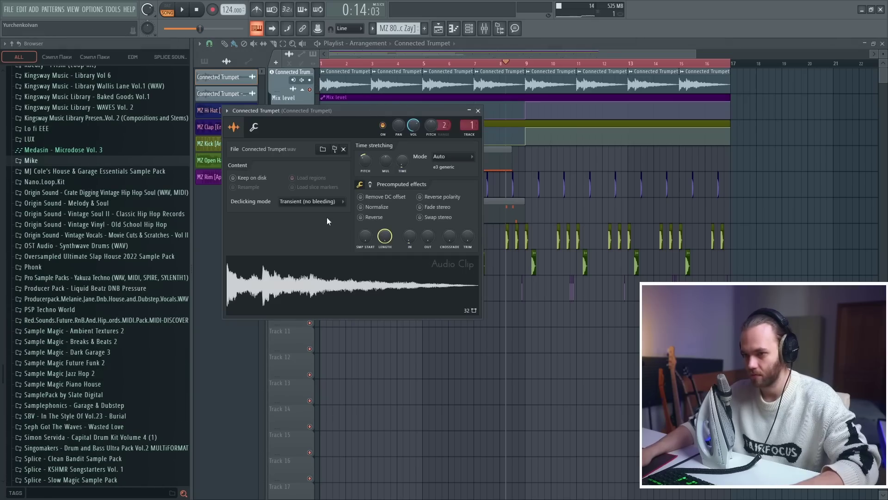
{"action": "left_click", "coordinate": [334, 149]}
{"action": "left_click", "coordinate": [478, 110]}
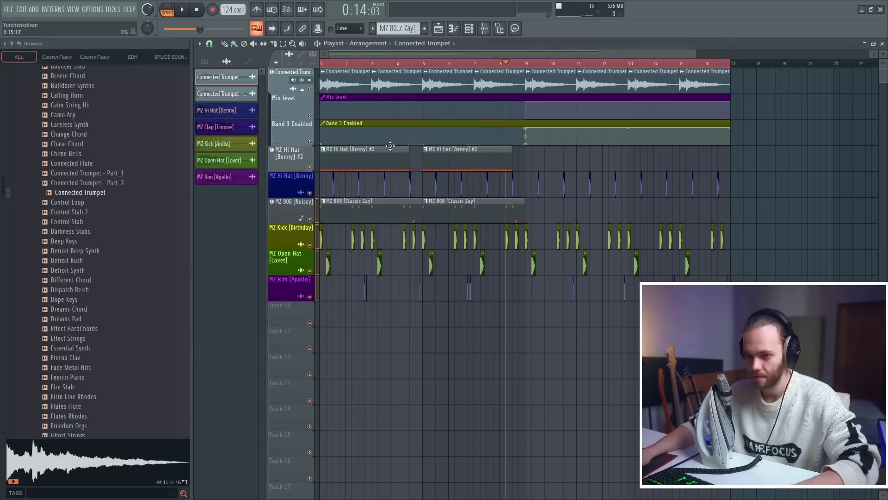
Audition one-shot effects in the BreakCORE pack's FX folder, including Soul Hit, Mind Wind Down and Jazzy Mains Hum.
{"action": "scroll", "coordinate": [139, 178], "scroll_direction": "down", "scroll_amount": 10}
{"action": "left_click", "coordinate": [142, 178]}
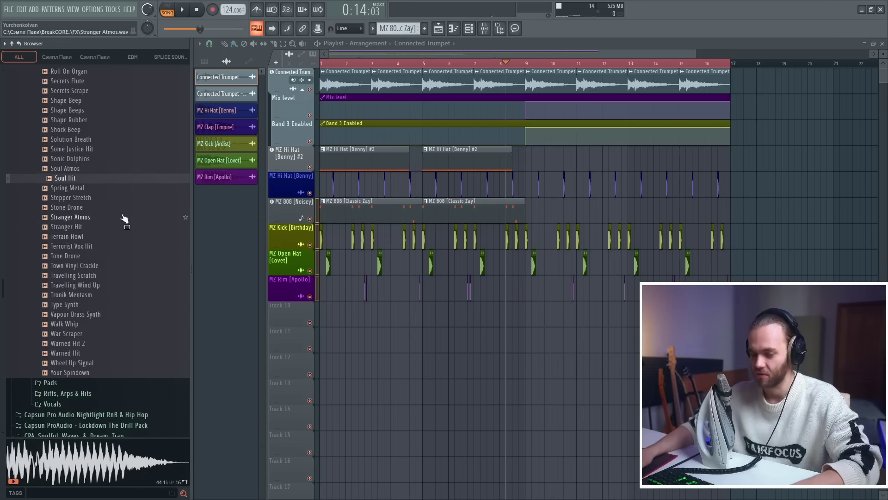
{"action": "left_click", "coordinate": [124, 315]}
{"action": "scroll", "coordinate": [126, 278], "scroll_direction": "up", "scroll_amount": 12}
{"action": "left_click", "coordinate": [128, 217]}
{"action": "key", "text": "Up"}
{"action": "key", "text": "Up"}
{"action": "key", "text": "Up"}
{"action": "key", "text": "Up"}
{"action": "key", "text": "Up"}
{"action": "key", "text": "Up"}
{"action": "key", "text": "Up"}
{"action": "key", "text": "Up"}
{"action": "key", "text": "Up"}
{"action": "key", "text": "Up"}
{"action": "key", "text": "Up"}
{"action": "key", "text": "Up"}
{"action": "key", "text": "Up"}
{"action": "key", "text": "Up"}
{"action": "key", "text": "Up"}
{"action": "key", "text": "Up"}
{"action": "key", "text": "Up"}
{"action": "key", "text": "Up"}
{"action": "key", "text": "Up"}
{"action": "key", "text": "Up"}
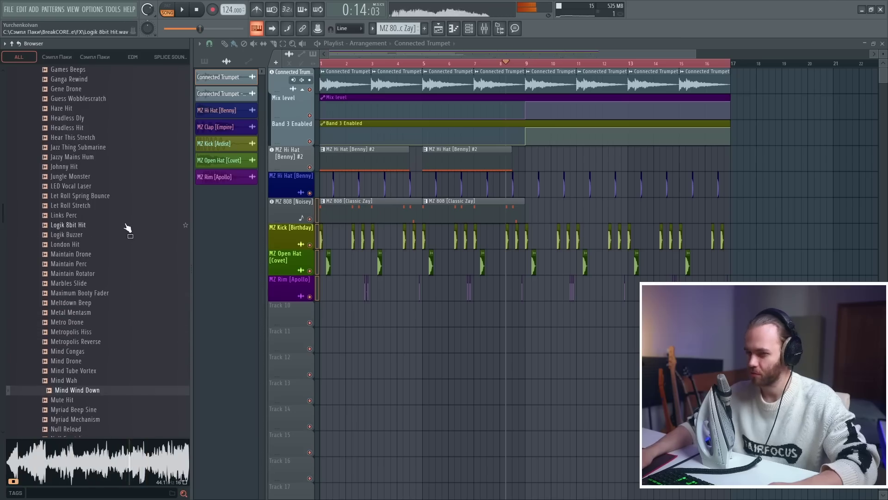
{"action": "scroll", "coordinate": [124, 226], "scroll_direction": "down", "scroll_amount": 10}
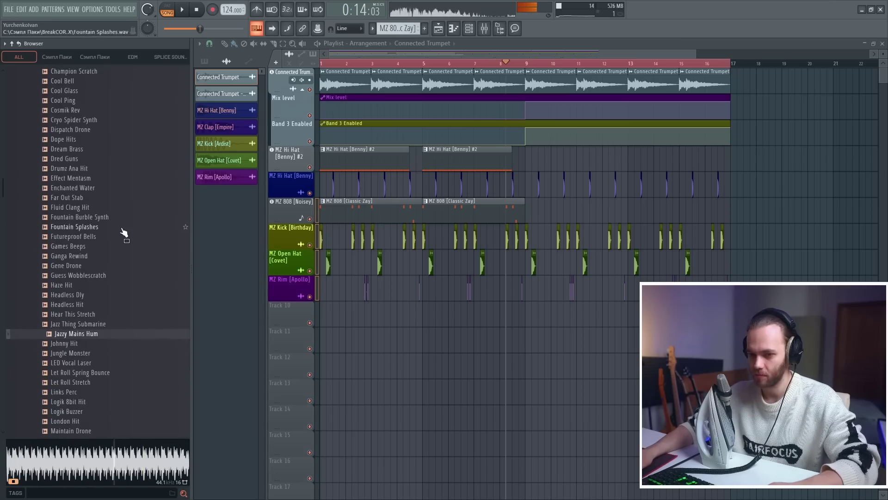
{"action": "left_click", "coordinate": [123, 229]}
{"action": "key", "text": "Up"}
{"action": "key", "text": "Up"}
{"action": "key", "text": "Up"}
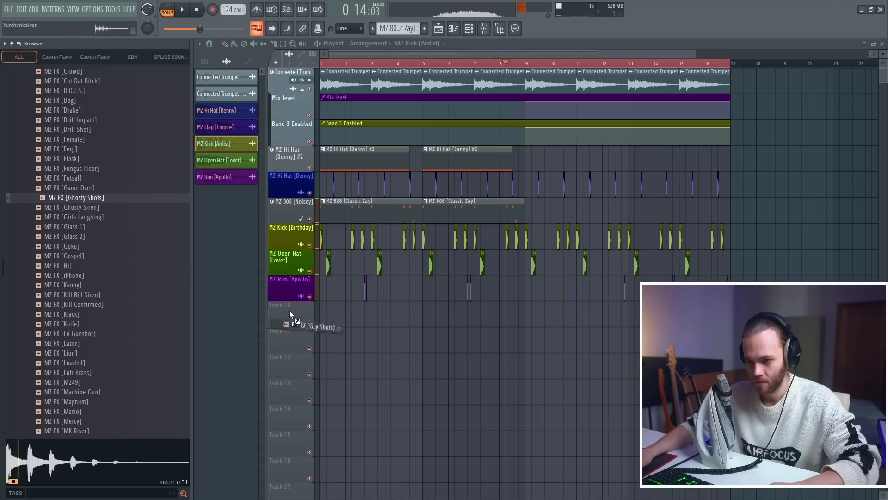
Place the MZ FX [Ghosty Shots] sample on Track 10 starting at bar 1 and choose a mode in its time-stretching settings.
{"action": "left_click_drag", "start_coordinate": [290, 314], "coordinate": [290, 315]}
{"action": "left_click_drag", "start_coordinate": [539, 313], "coordinate": [363, 314]}
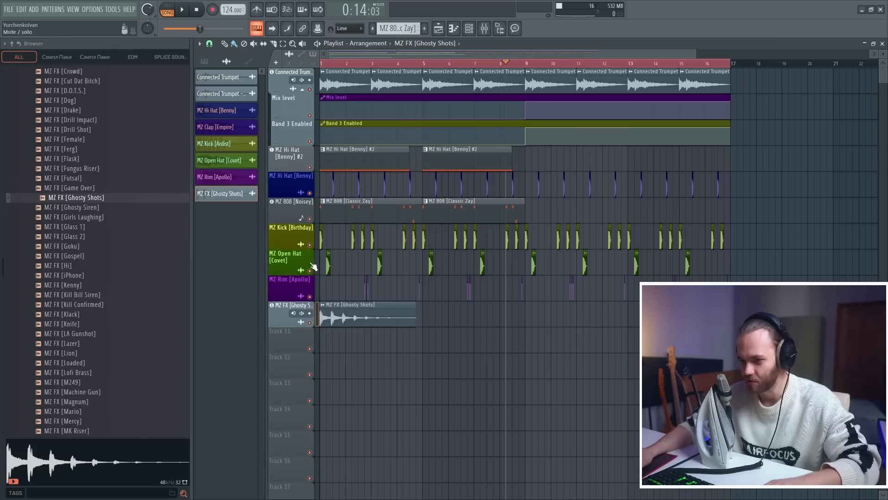
{"action": "scroll", "coordinate": [353, 92], "scroll_direction": "up", "scroll_amount": 5}
{"action": "key", "text": "space"}
{"action": "double_click", "coordinate": [415, 309]}
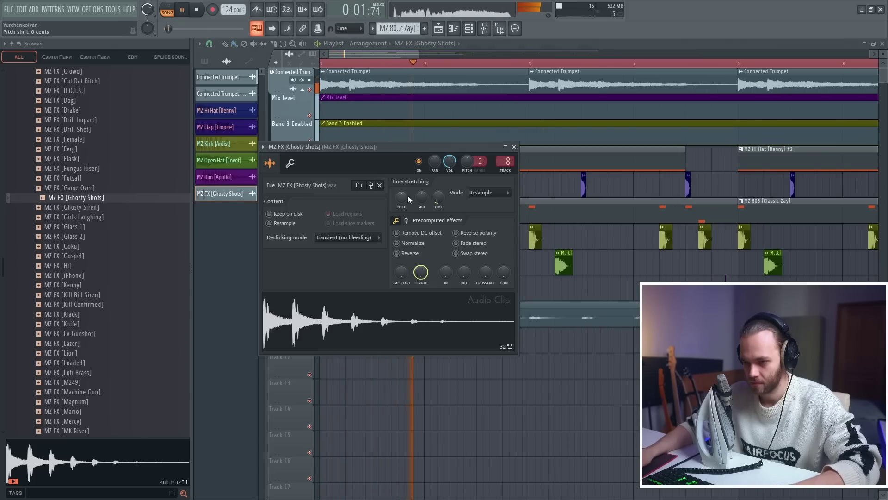
{"action": "left_click", "coordinate": [489, 192]}
{"action": "left_click", "coordinate": [483, 203]}
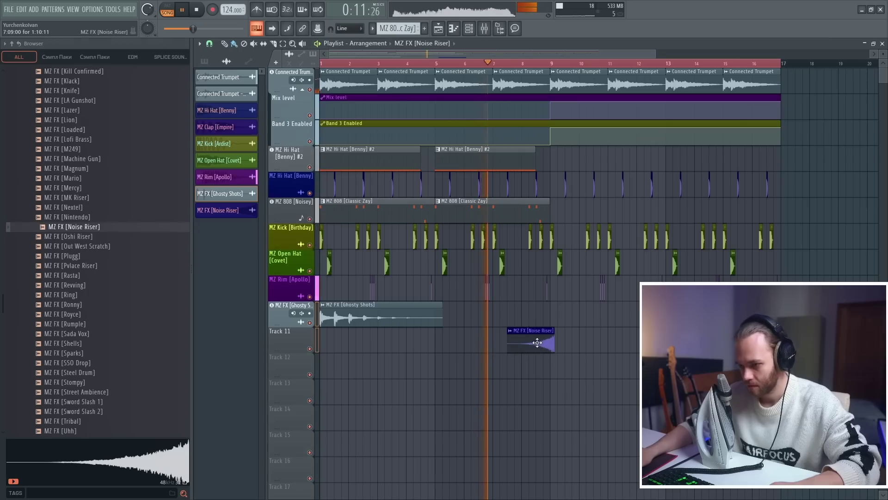
Route the MZ FX [Noise Riser] clip to mixer track 9 and lower its fader to about -24.6 dB.
{"action": "double_click", "coordinate": [544, 345]}
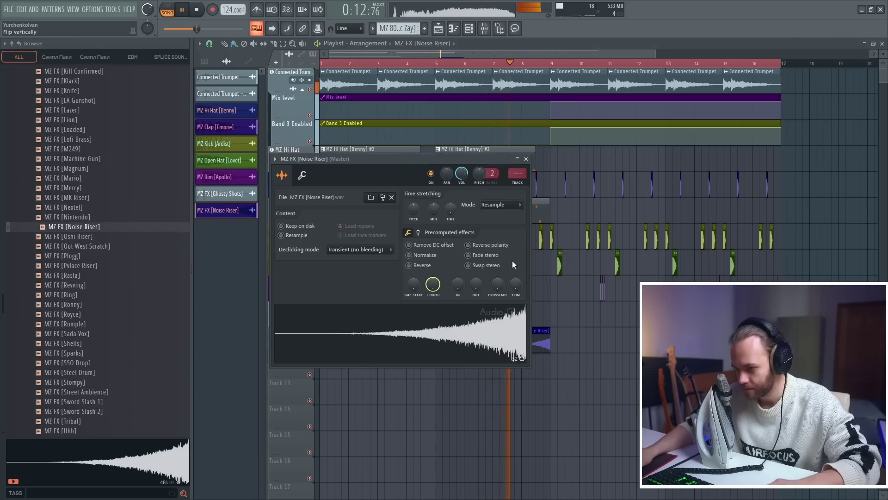
{"action": "left_click", "coordinate": [515, 185]}
{"action": "left_click", "coordinate": [531, 97]}
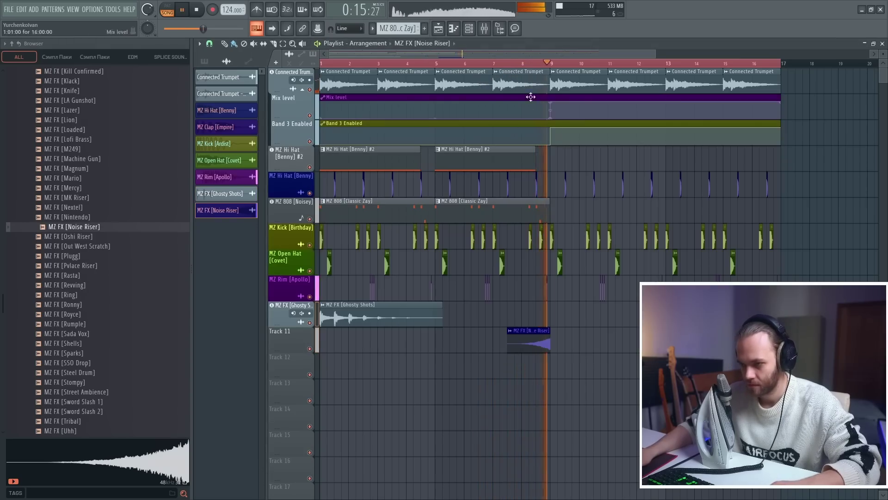
{"action": "key", "text": "F9"}
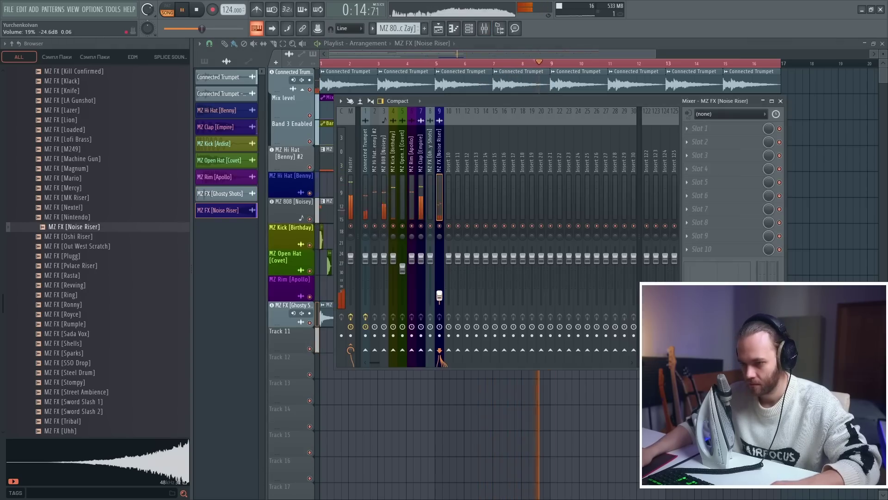
{"action": "key", "text": "F9"}
Audition further samples in the MZ FX folder, including Out West Scratch, Urban Riser, Goku and Magnum.
{"action": "left_click", "coordinate": [81, 246]}
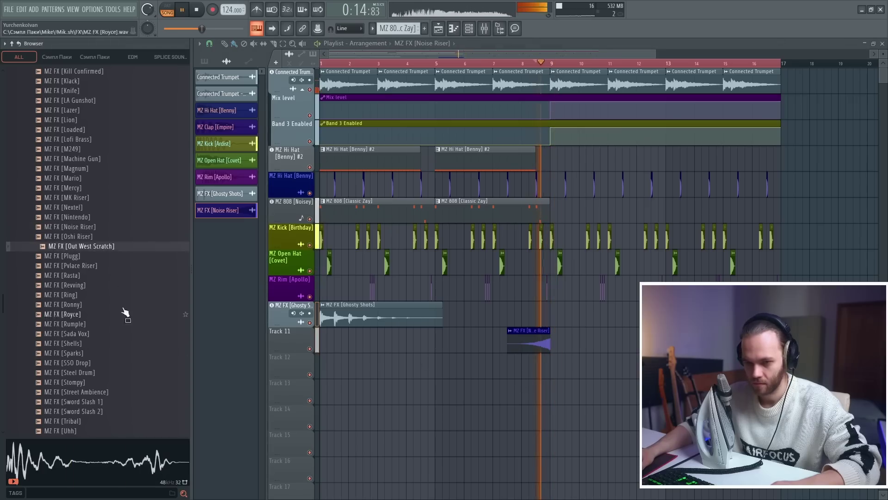
{"action": "left_click", "coordinate": [118, 352]}
{"action": "scroll", "coordinate": [116, 365], "scroll_direction": "up", "scroll_amount": 4}
{"action": "left_click", "coordinate": [116, 382]}
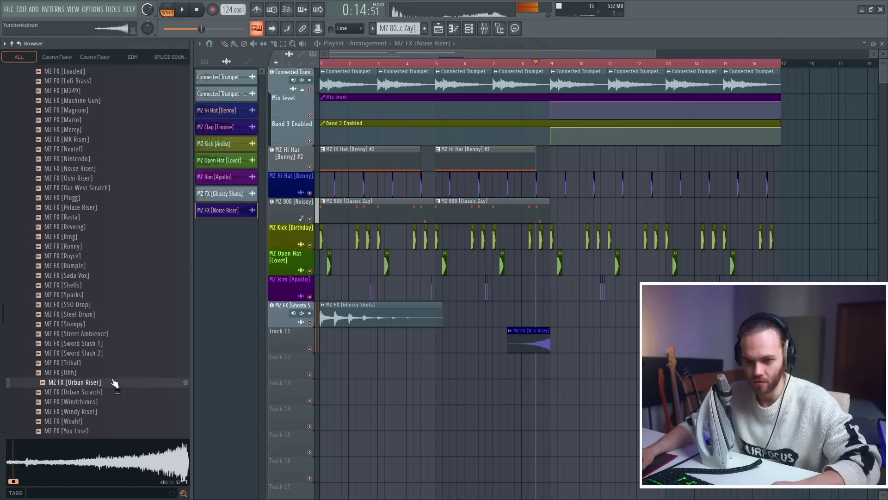
{"action": "left_click", "coordinate": [118, 295]}
{"action": "left_click", "coordinate": [117, 273]}
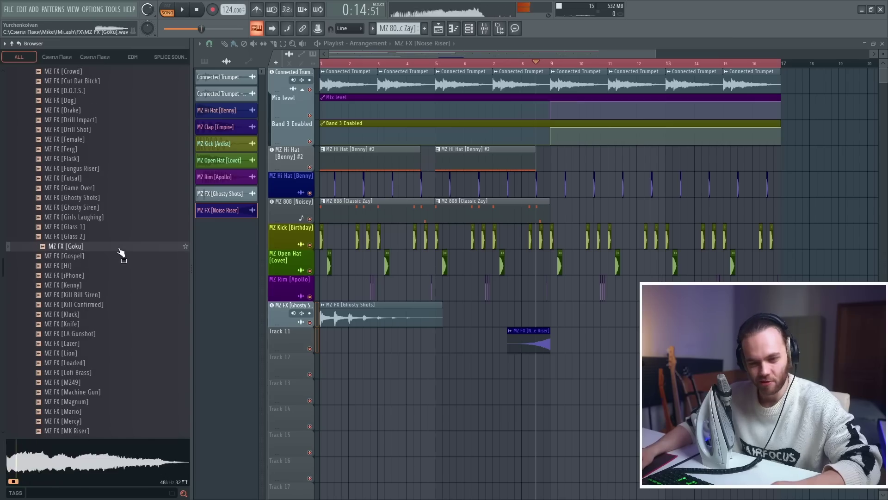
{"action": "left_click", "coordinate": [120, 257]}
{"action": "left_click", "coordinate": [108, 294]}
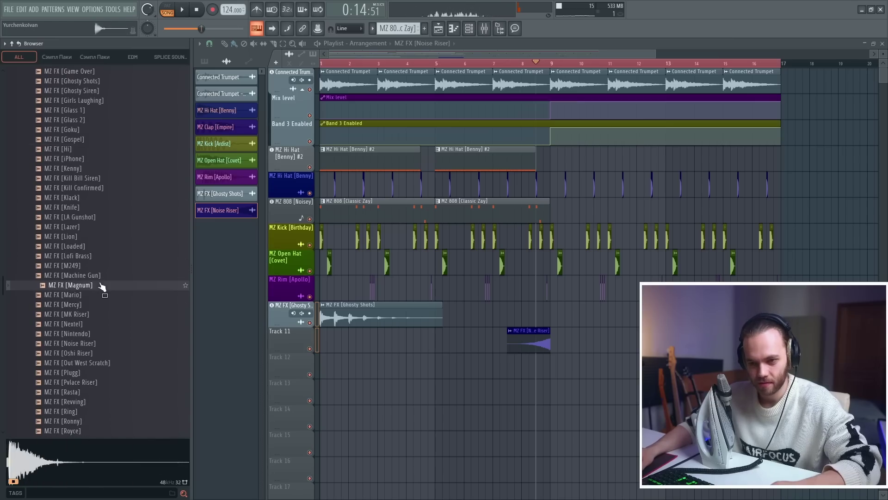
Place the MZ FX [Mario] sample on Track 12 at bar 9 and increase the height of the FX tracks.
{"action": "left_click_drag", "start_coordinate": [560, 362], "coordinate": [561, 366]}
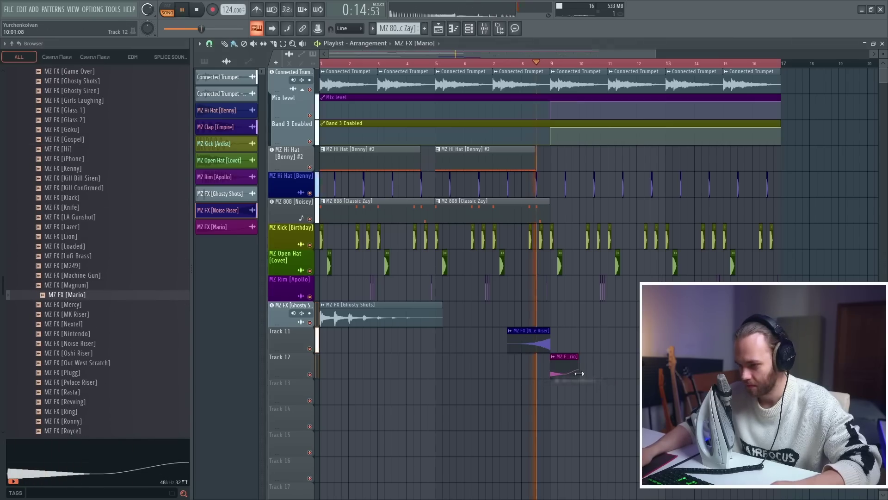
{"action": "scroll", "coordinate": [576, 383], "scroll_direction": "up", "scroll_amount": 4}
{"action": "scroll", "coordinate": [527, 393], "scroll_direction": "down", "scroll_amount": 4}
{"action": "left_click_drag", "start_coordinate": [284, 244], "coordinate": [284, 314]}
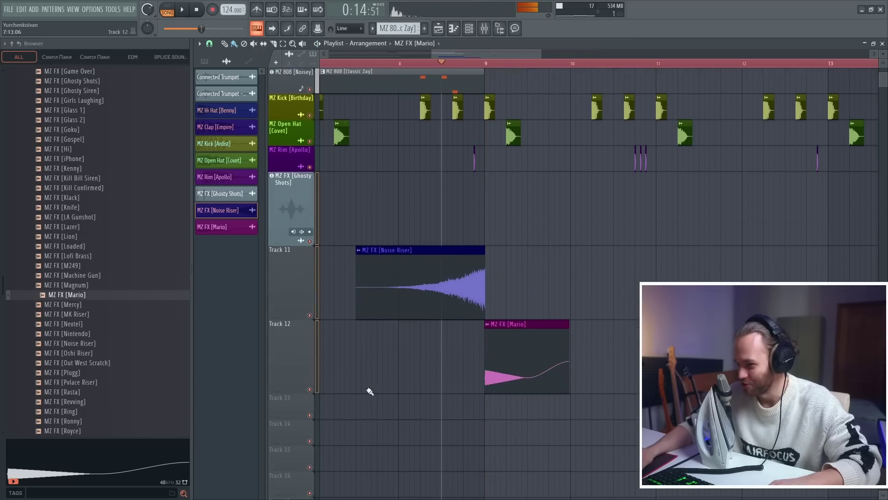
{"action": "scroll", "coordinate": [506, 407], "scroll_direction": "down", "scroll_amount": 1}
{"action": "scroll", "coordinate": [512, 337], "scroll_direction": "up", "scroll_amount": 3}
Route the MZ FX [Mario] clip to mixer track 10 and check it in playback.
{"action": "double_click", "coordinate": [502, 327]}
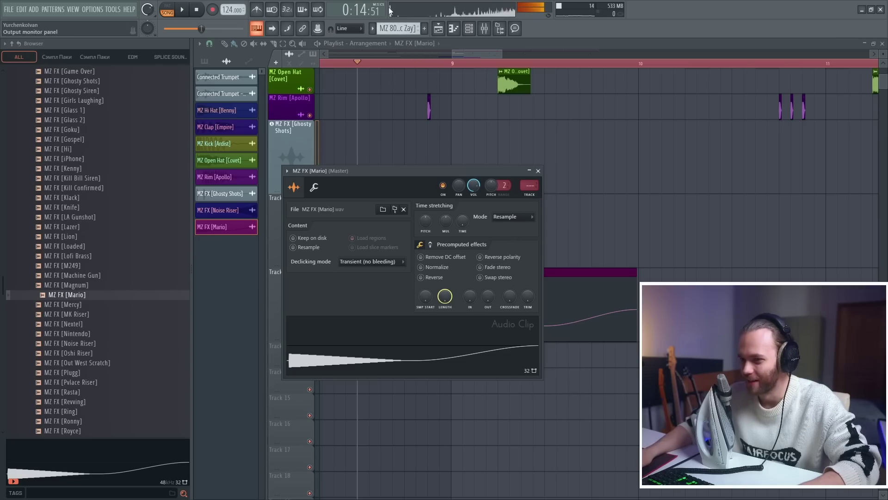
{"action": "left_click", "coordinate": [536, 198]}
{"action": "key", "text": "space"}
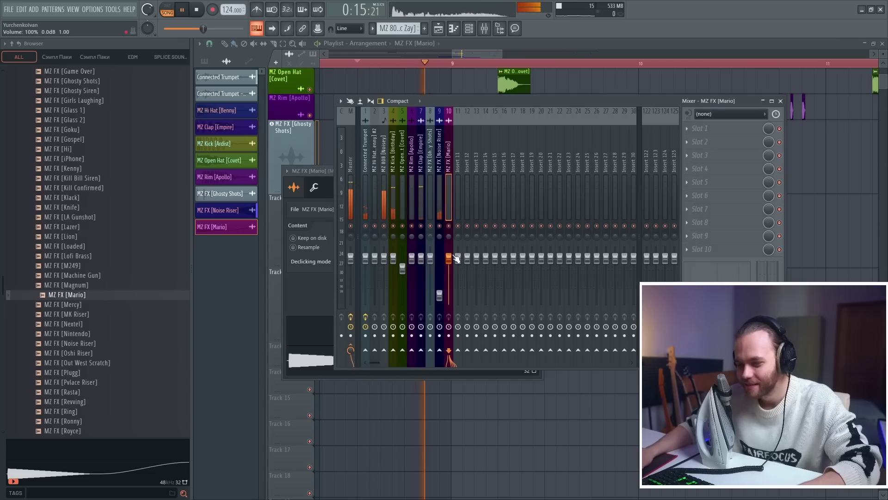
{"action": "key", "text": "space"}
Detect the MZ FX [Mario] sample's pitch regions in Edison, and load ValhallaVintageVerb in slot 7 of its mixer track.
{"action": "left_click", "coordinate": [531, 325]}
{"action": "double_click", "coordinate": [531, 326]}
{"action": "key", "text": "ctrl+e"}
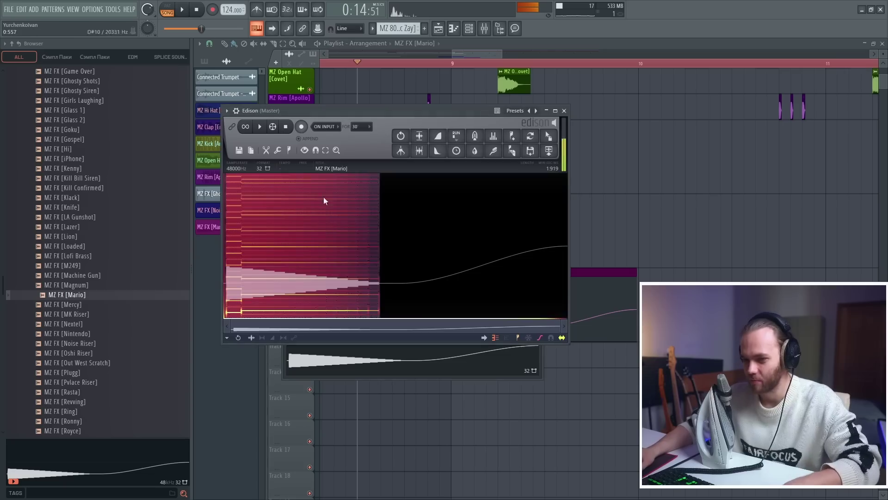
{"action": "left_click", "coordinate": [294, 149]}
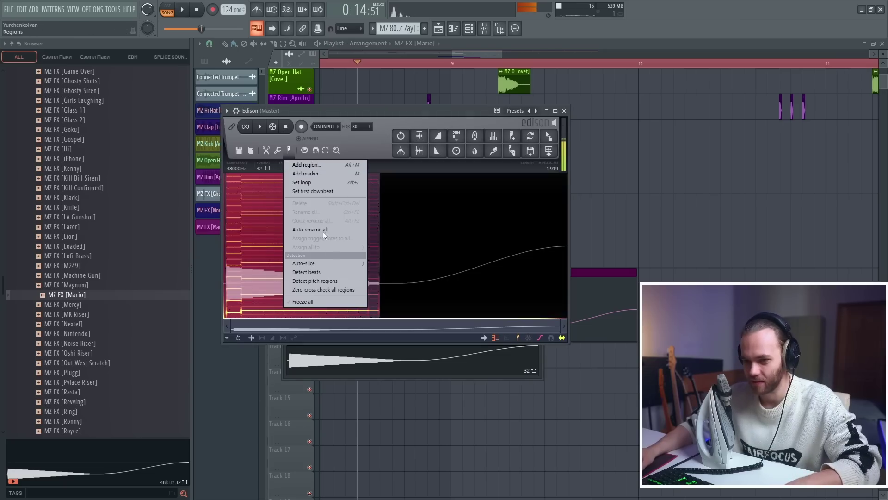
{"action": "left_click", "coordinate": [339, 280]}
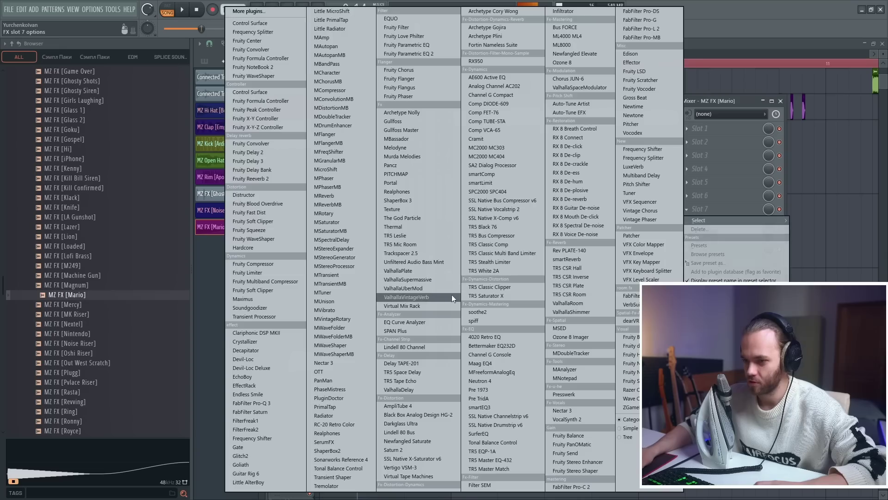
{"action": "left_click", "coordinate": [452, 296]}
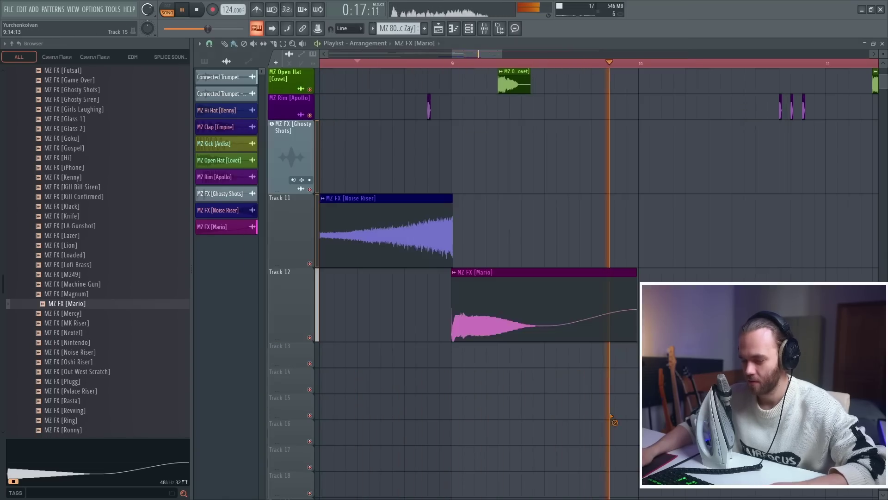
Name and colour Tracks 11 and 12 after their MZ FX [Noise Riser] and MZ FX [Mario] clips.
{"action": "scroll", "coordinate": [484, 365], "scroll_direction": "down", "scroll_amount": 5}
{"action": "right_click", "coordinate": [306, 262]}
{"action": "left_click", "coordinate": [324, 292]}
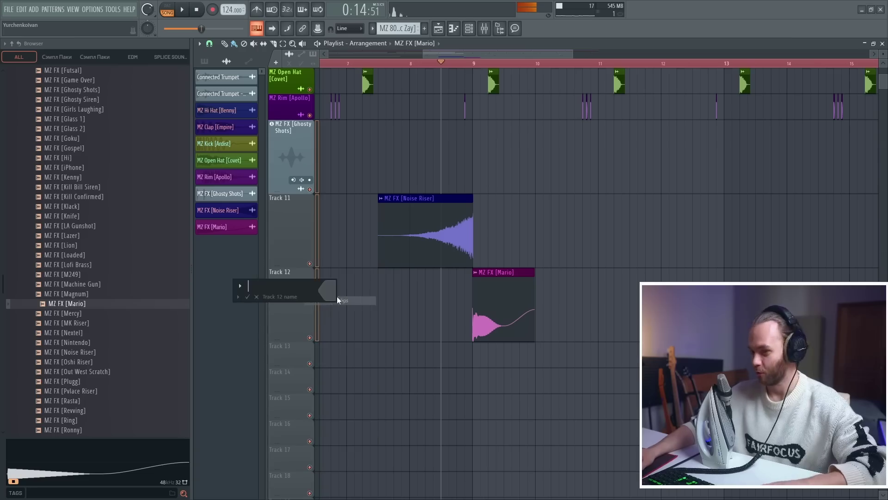
{"action": "right_click", "coordinate": [301, 296]}
{"action": "left_click", "coordinate": [315, 298]}
{"action": "scroll", "coordinate": [453, 277], "scroll_direction": "up", "scroll_amount": 3}
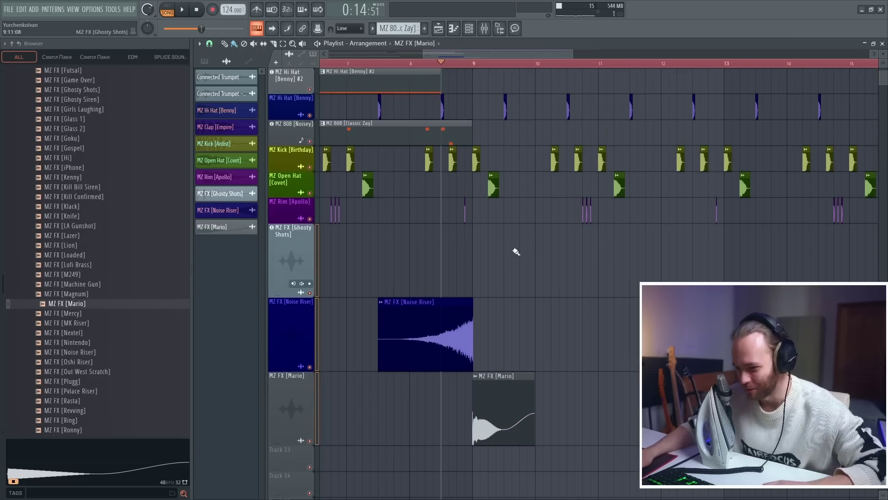
Play back the transition into bar 9 with the Noise Riser and Mario effects.
{"action": "key", "text": "space"}
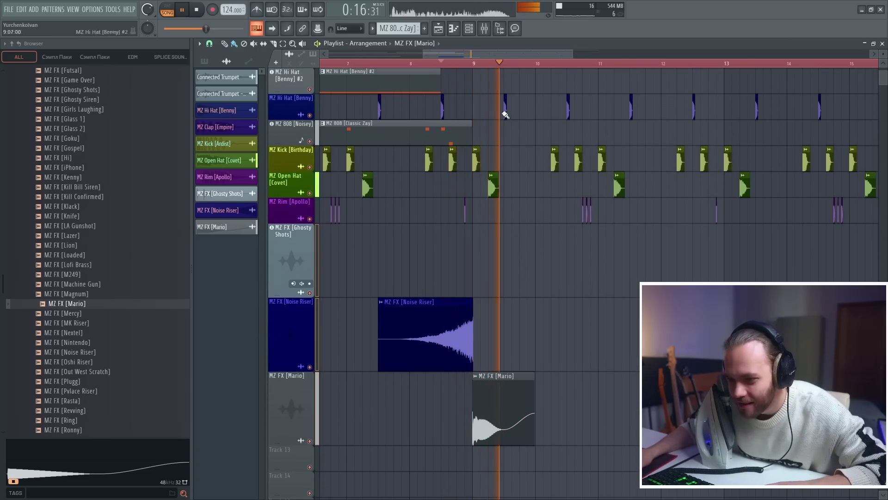
{"action": "scroll", "coordinate": [504, 194], "scroll_direction": "down", "scroll_amount": 5}
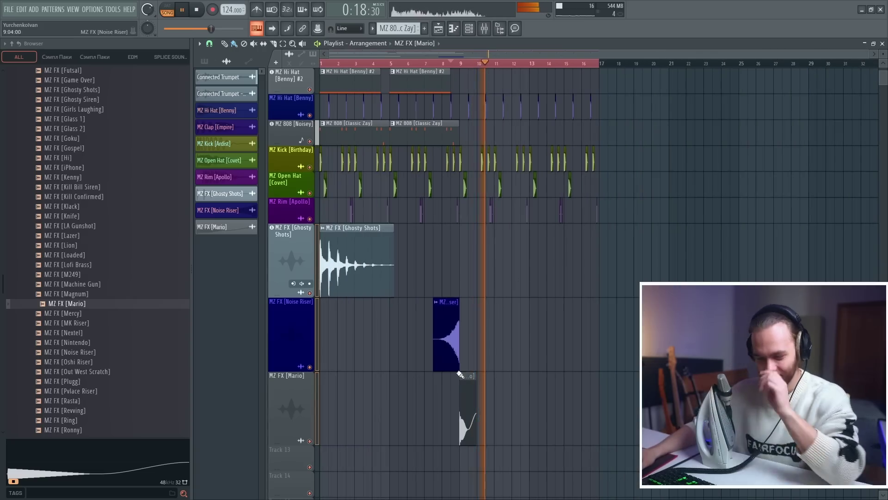
{"action": "scroll", "coordinate": [532, 341], "scroll_direction": "up", "scroll_amount": 3}
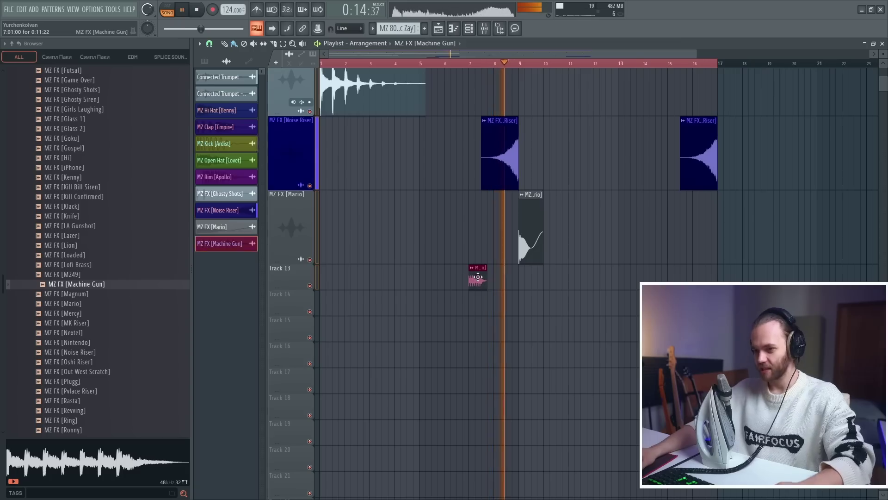
Balance MZ FX [Machine Gun] on mixer track 11 at about -21.5 dB with 61% channel volume, and name Track 13 after it.
{"action": "double_click", "coordinate": [477, 277]}
{"action": "left_click", "coordinate": [450, 114]}
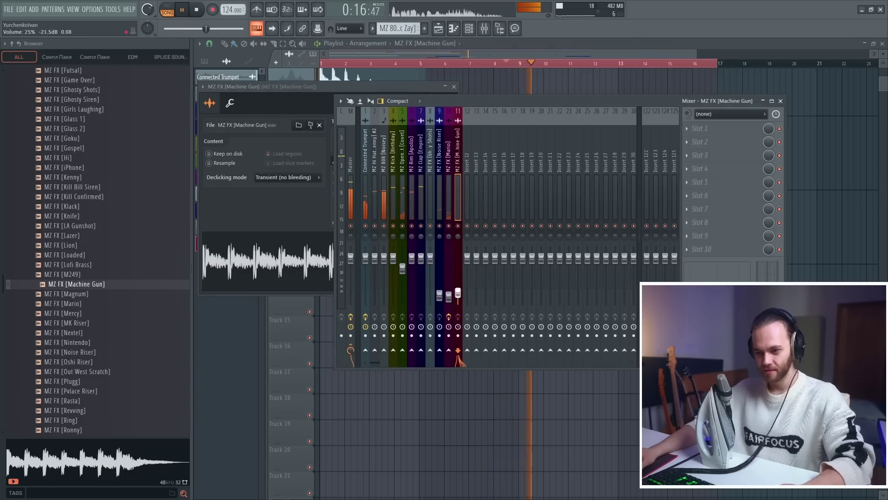
{"action": "key", "text": "F9"}
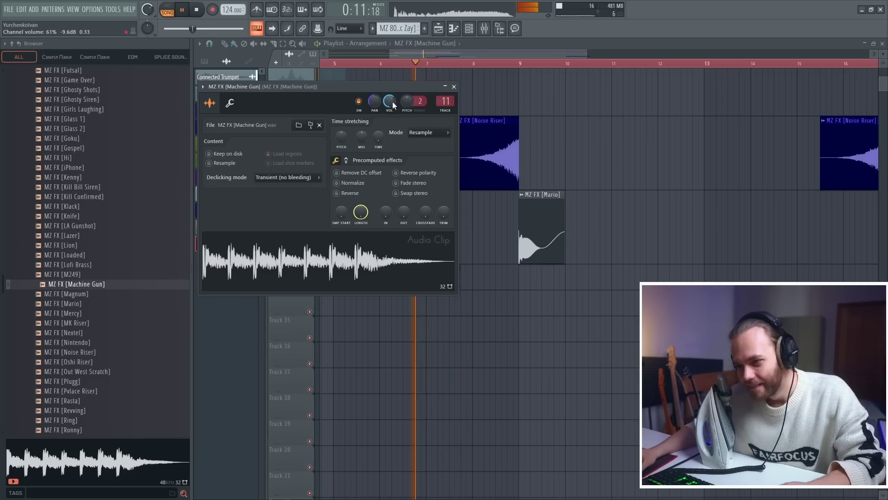
{"action": "left_click", "coordinate": [454, 86]}
{"action": "right_click", "coordinate": [298, 267]}
{"action": "left_click", "coordinate": [325, 292]}
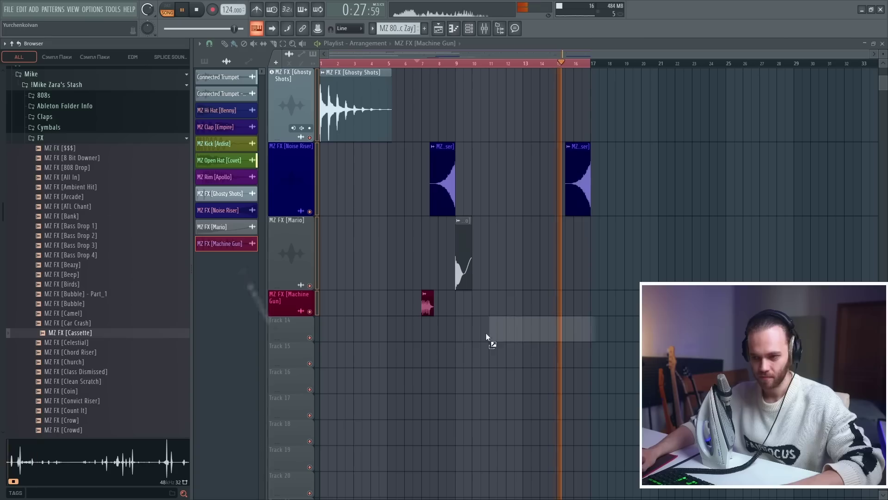
Place the MZ FX [Cassette] sample on Track 14 at bar 9 and time-stretch it to end at bar 17.
{"action": "mouse_move", "coordinate": [486, 332]}
{"action": "left_mouse_down"}
{"action": "mouse_move", "coordinate": [497, 332]}
{"action": "mouse_move", "coordinate": [484, 336]}
{"action": "left_mouse_up"}
{"action": "double_click", "coordinate": [483, 336]}
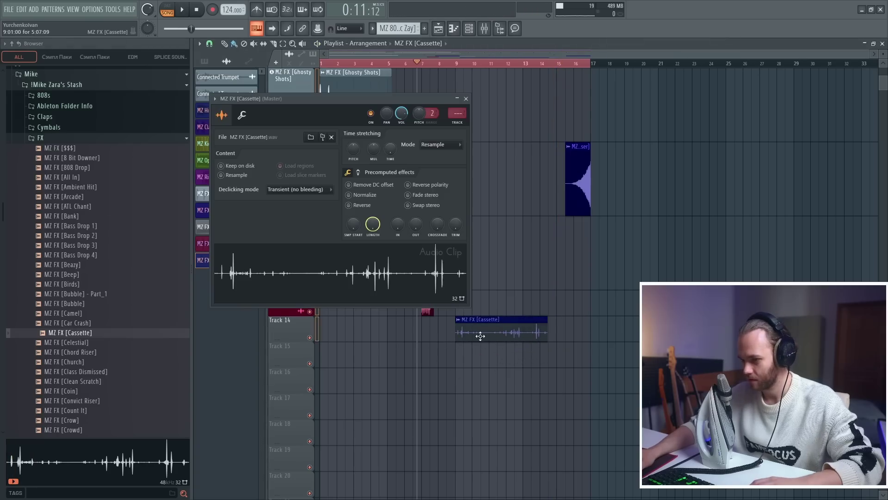
{"action": "left_click_drag", "start_coordinate": [391, 148], "coordinate": [390, 132]}
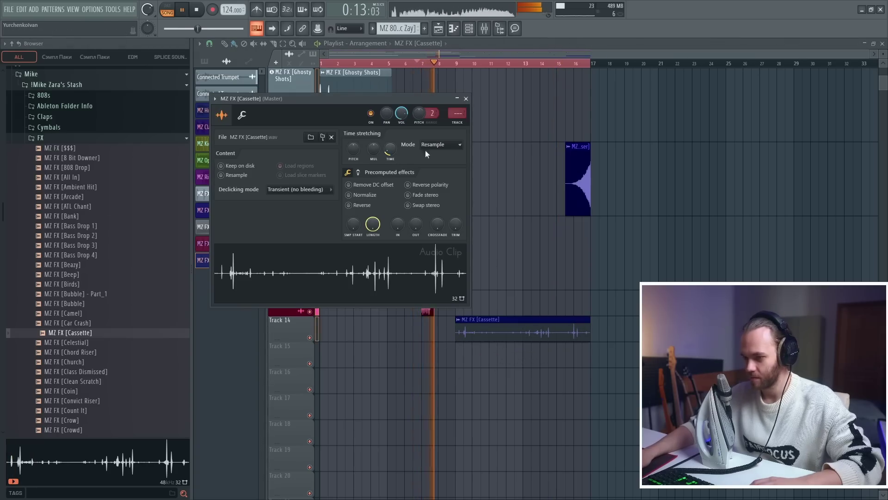
Route the MZ FX [Cassette] clip to mixer track 12 at about -8.6 dB and pan its channel 38% right.
{"action": "key", "text": "F9"}
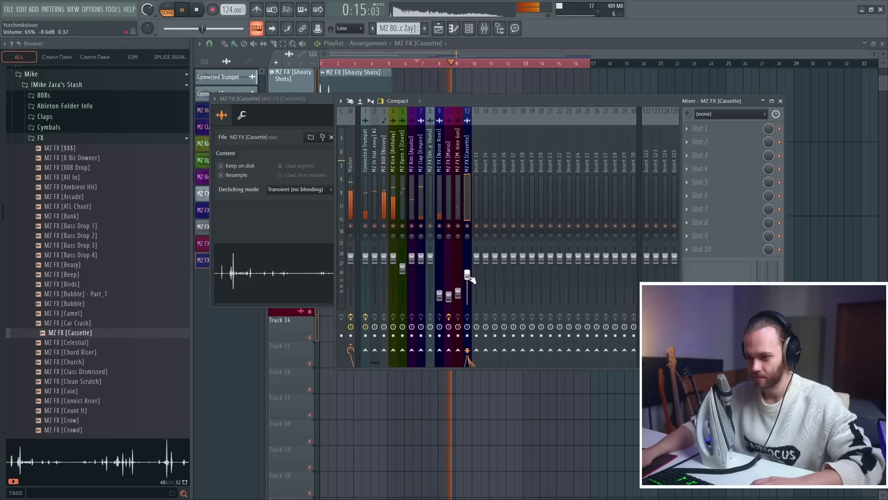
{"action": "key", "text": "F9"}
{"action": "left_click", "coordinate": [541, 320]}
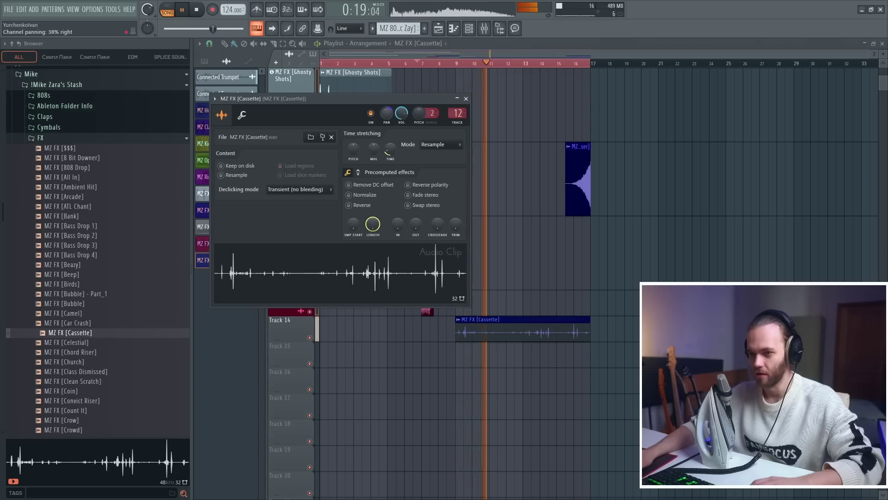
{"action": "left_click", "coordinate": [676, 123]}
{"action": "scroll", "coordinate": [515, 260], "scroll_direction": "up", "scroll_amount": 2}
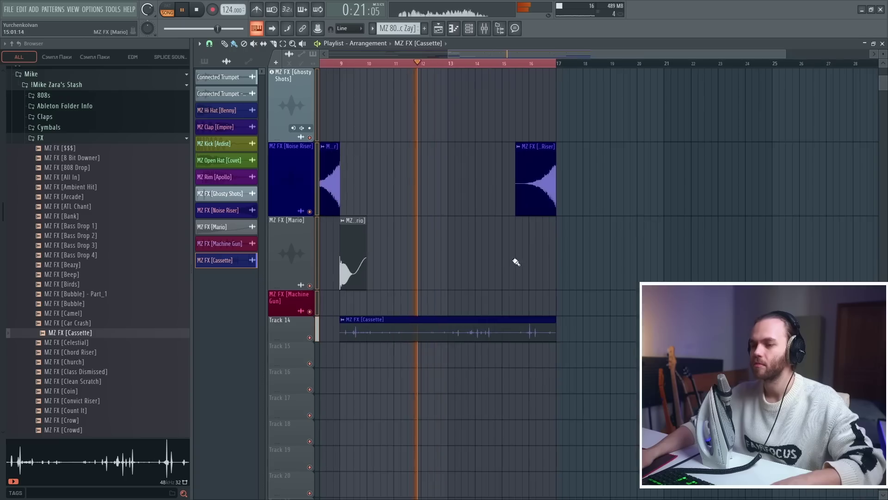
Adjust the Pro-Q 3 low cut on the Connected Trumpet track to about 129 Hz with a 30 dB/oct slope and Q 0.697.
{"action": "scroll", "coordinate": [512, 277], "scroll_direction": "up", "scroll_amount": 5}
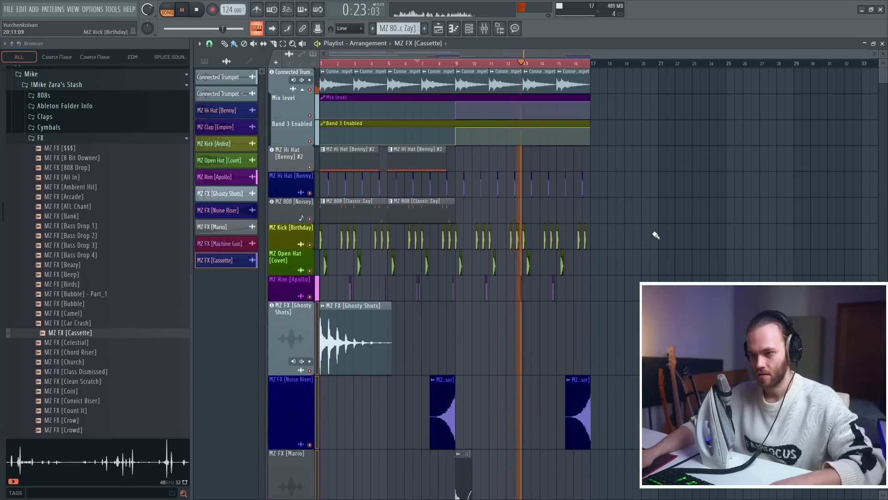
{"action": "key", "text": "F9"}
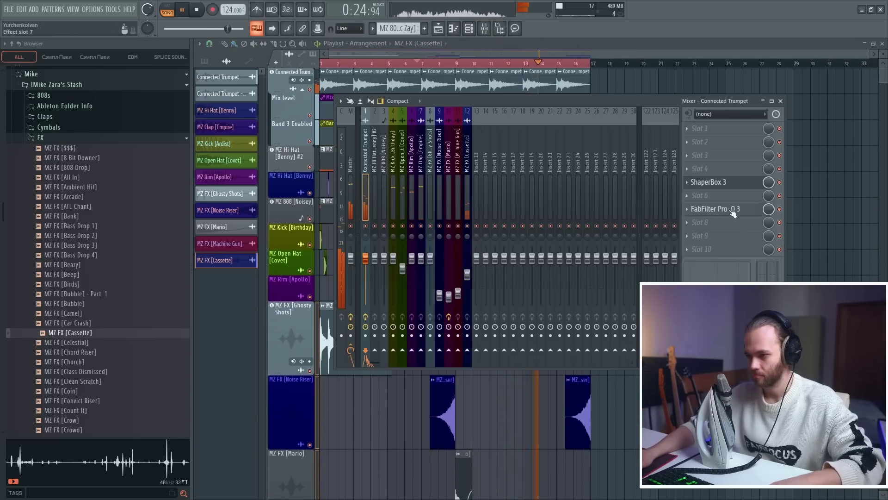
{"action": "left_click", "coordinate": [733, 209]}
{"action": "mouse_move", "coordinate": [328, 254]}
{"action": "left_mouse_down"}
{"action": "mouse_move", "coordinate": [363, 264]}
{"action": "mouse_move", "coordinate": [302, 254]}
{"action": "mouse_move", "coordinate": [328, 264]}
{"action": "left_mouse_up"}
{"action": "scroll", "coordinate": [327, 264], "scroll_direction": "up", "scroll_amount": 1}
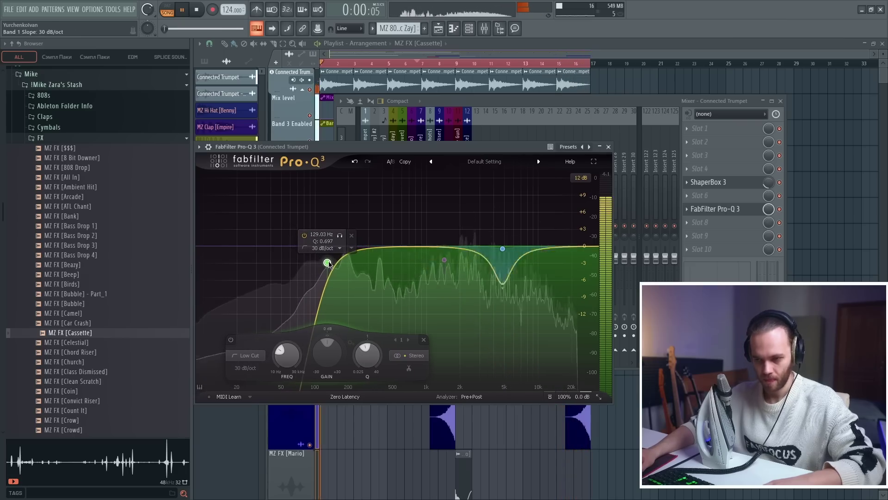
{"action": "key", "text": "F12"}
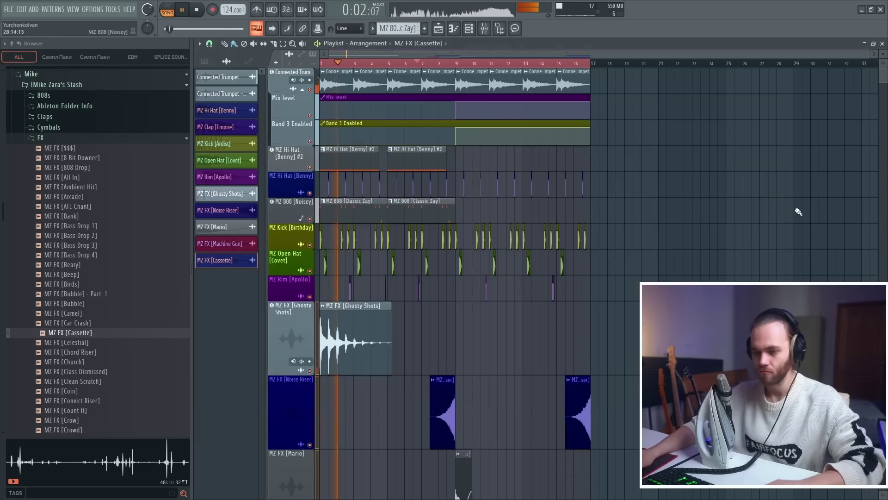
Insert Thermal in effect slot 5 of the MZ 808 [Noisey] mixer track and open its Bass presets.
{"action": "scroll", "coordinate": [668, 204], "scroll_direction": "down", "scroll_amount": 3}
{"action": "key", "text": "F9"}
{"action": "left_click", "coordinate": [698, 182]}
{"action": "mouse_move", "coordinate": [703, 193]}
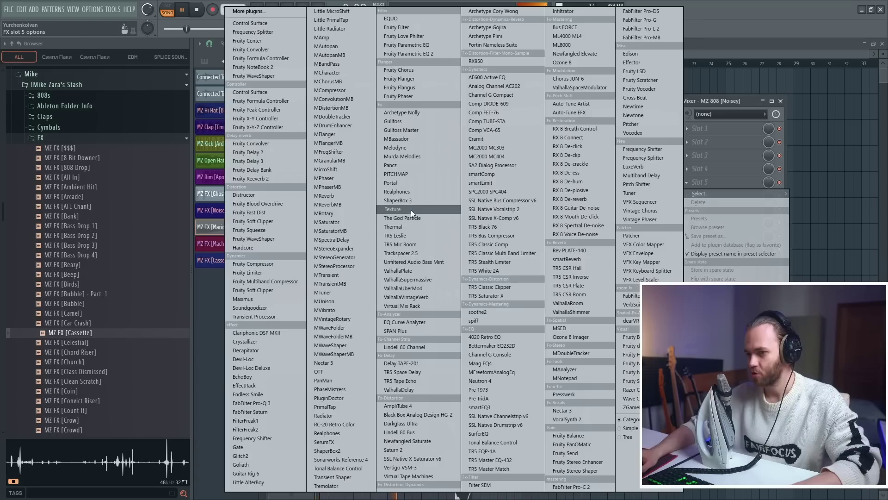
{"action": "left_click", "coordinate": [416, 228]}
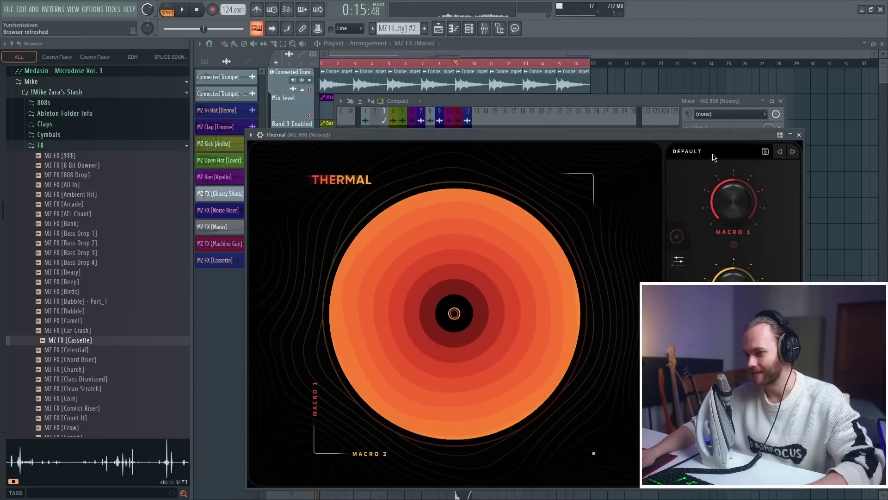
{"action": "left_click", "coordinate": [713, 157]}
{"action": "left_click", "coordinate": [354, 247]}
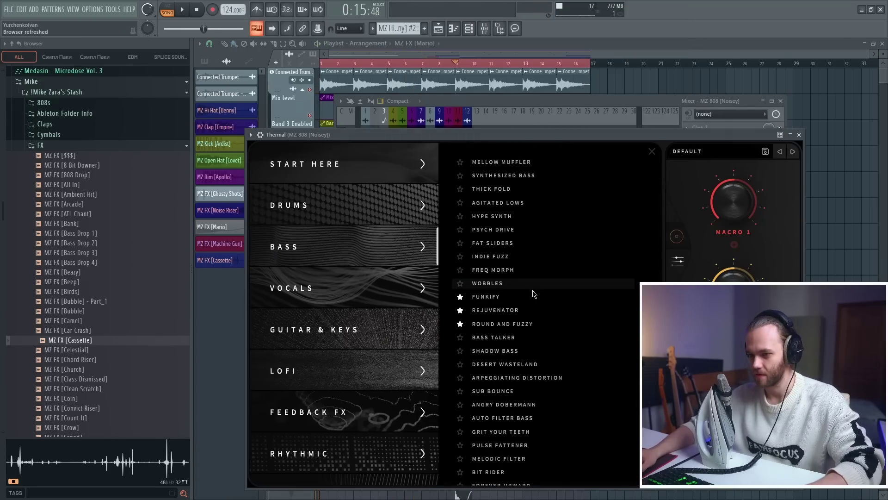
Try Thermal's Round and Fuzzy bass preset on the 808 while playing the arrangement from the start.
{"action": "left_click", "coordinate": [532, 283]}
{"action": "left_click", "coordinate": [537, 297]}
{"action": "key", "text": "space"}
{"action": "left_click", "coordinate": [542, 323]}
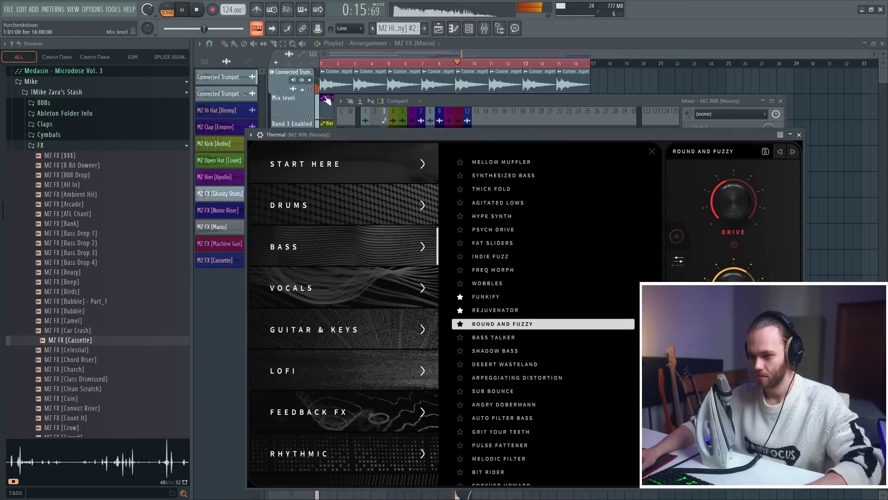
{"action": "left_click", "coordinate": [484, 31]}
{"action": "left_click", "coordinate": [484, 31]}
{"action": "left_click", "coordinate": [725, 186]}
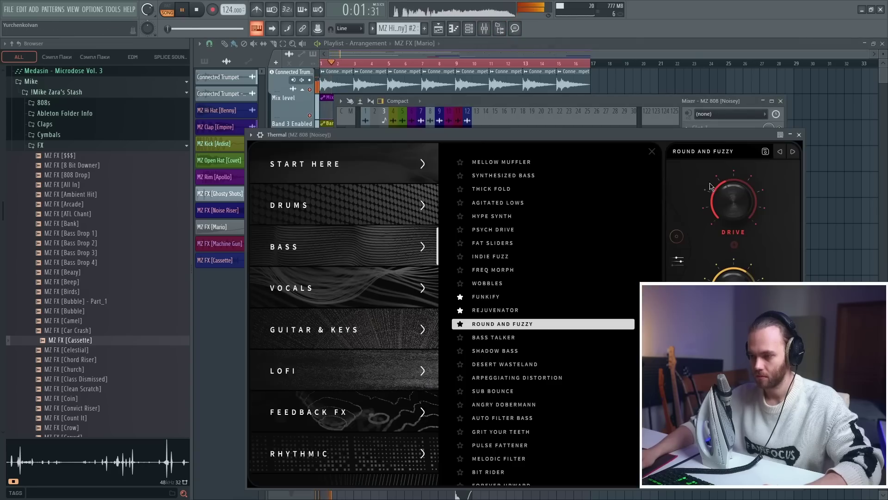
Audition the Funkify, Rejuvenator and Agitated Lows presets on the 808 during playback, and select Thick Fold.
{"action": "left_click", "coordinate": [491, 300]}
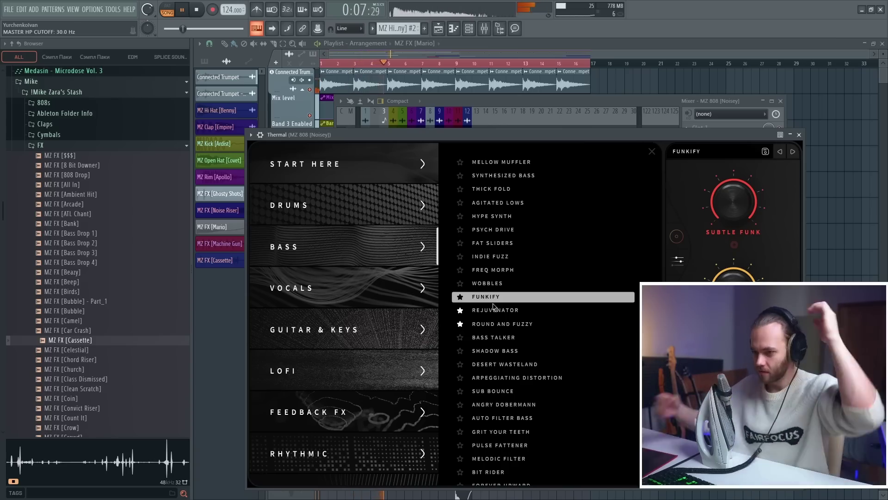
{"action": "left_click", "coordinate": [523, 310]}
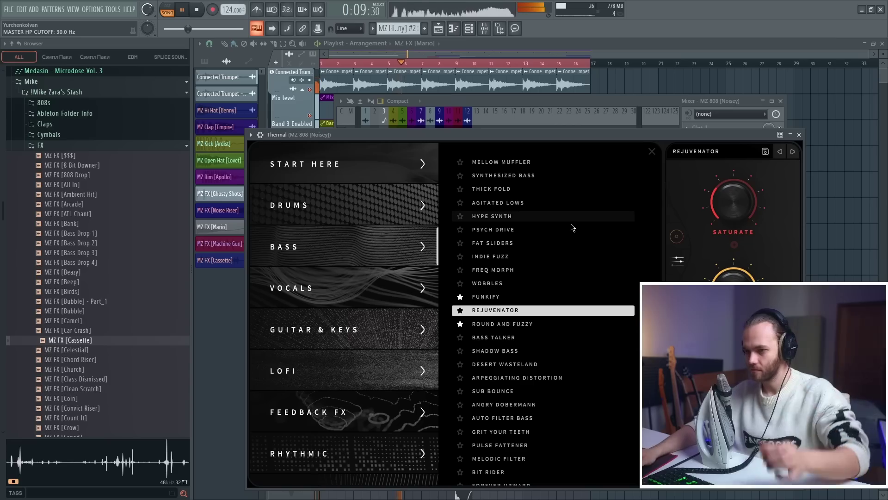
{"action": "left_click", "coordinate": [572, 202]}
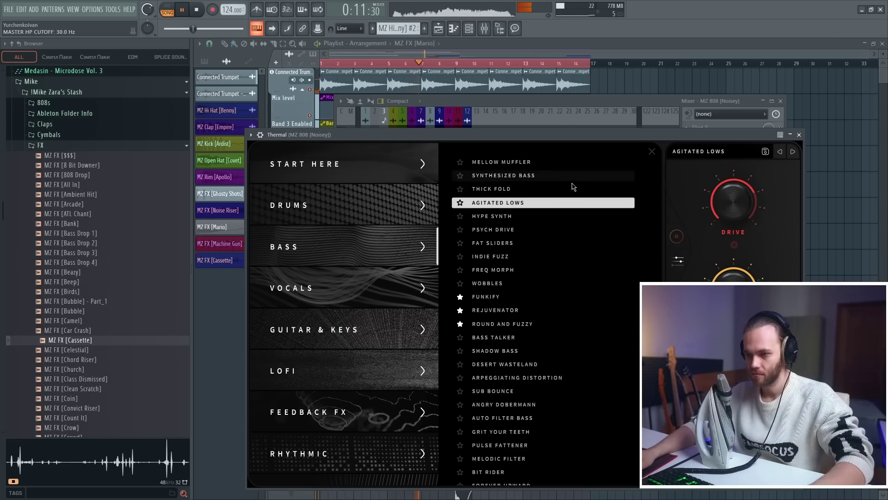
{"action": "left_click", "coordinate": [567, 189]}
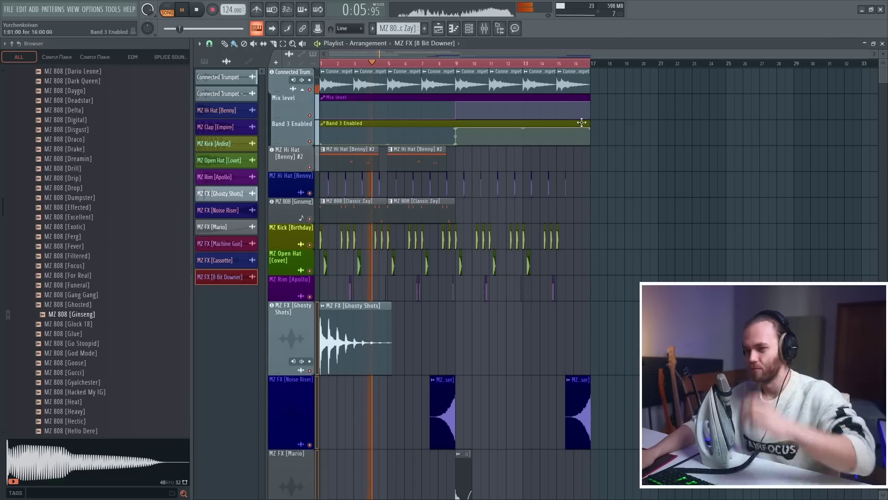
Insert soothe2 in effect slot 3 of the Connected Trumpet clip's mixer track.
{"action": "key", "text": "space"}
{"action": "double_click", "coordinate": [406, 83]}
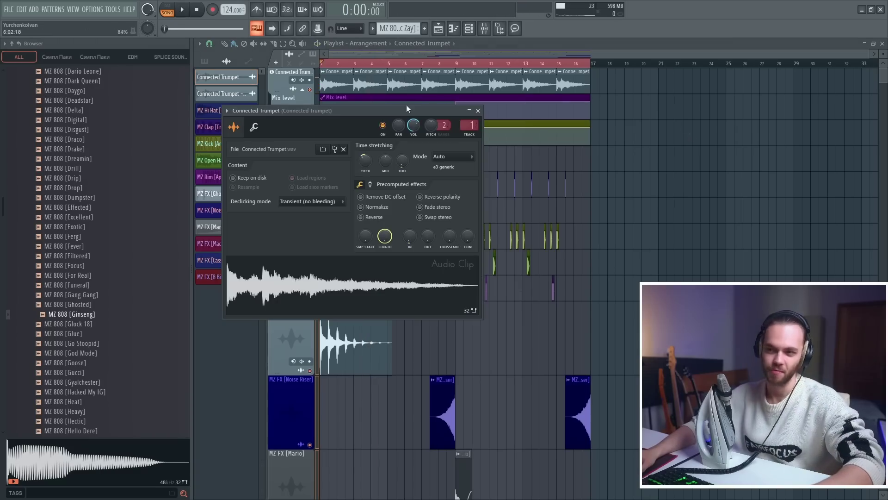
{"action": "left_click", "coordinate": [468, 126]}
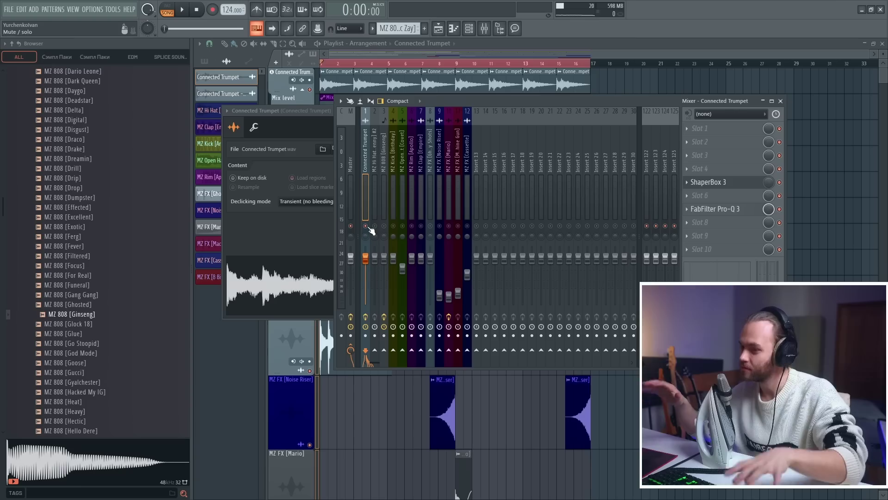
{"action": "key", "text": "space"}
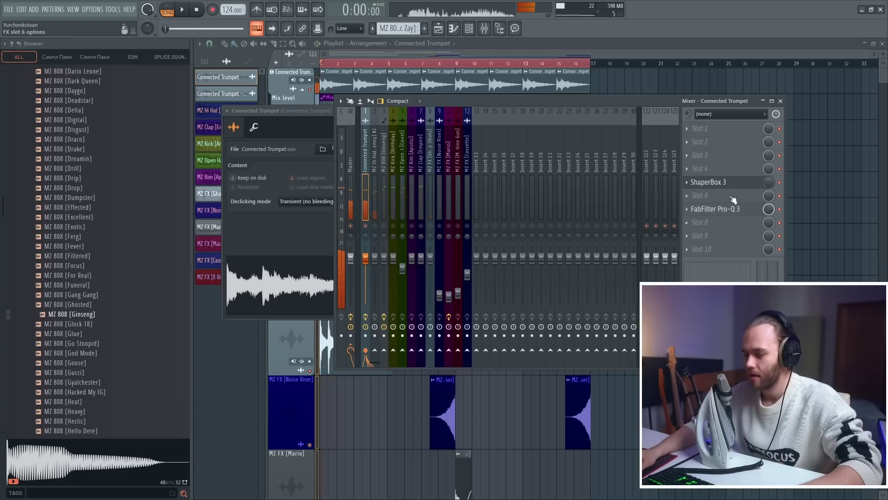
{"action": "left_click", "coordinate": [706, 155]}
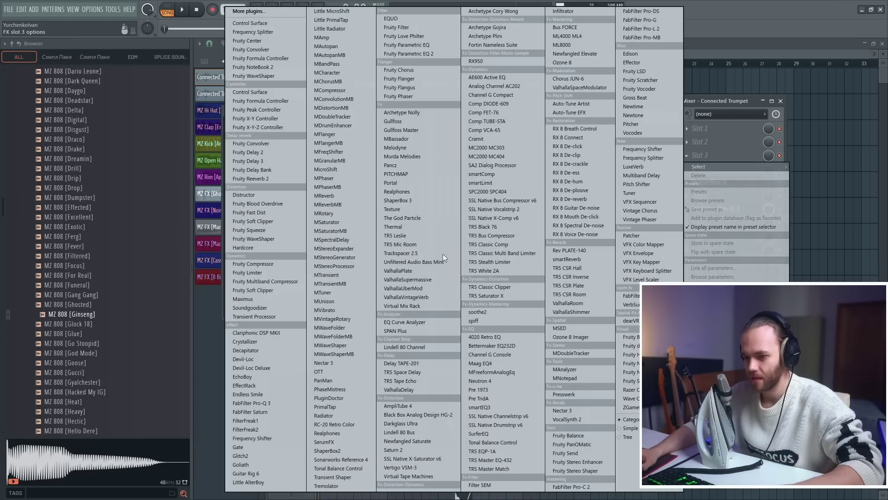
{"action": "left_click", "coordinate": [492, 311]}
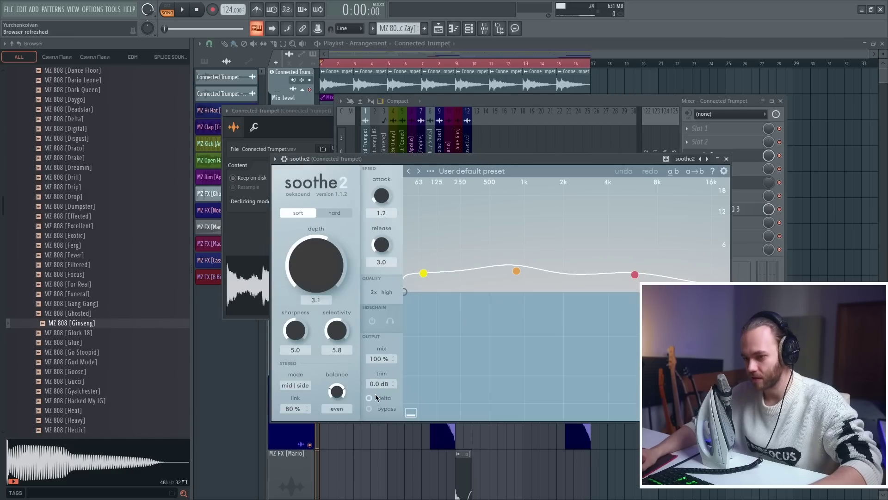
Set soothe2 band 3 to about 4.4 kHz at 12 dB, lower band 1, raise depth to 18.0, and compare with delta listening off.
{"action": "left_click_drag", "start_coordinate": [424, 273], "coordinate": [447, 303]}
{"action": "left_click_drag", "start_coordinate": [634, 278], "coordinate": [620, 221]}
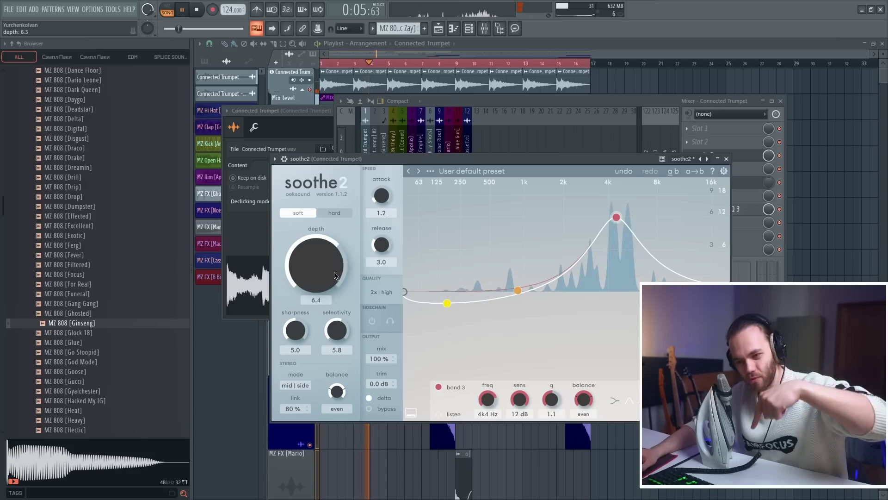
{"action": "left_click_drag", "start_coordinate": [316, 259], "coordinate": [362, 203]}
{"action": "key", "text": "space"}
{"action": "left_click", "coordinate": [370, 398]}
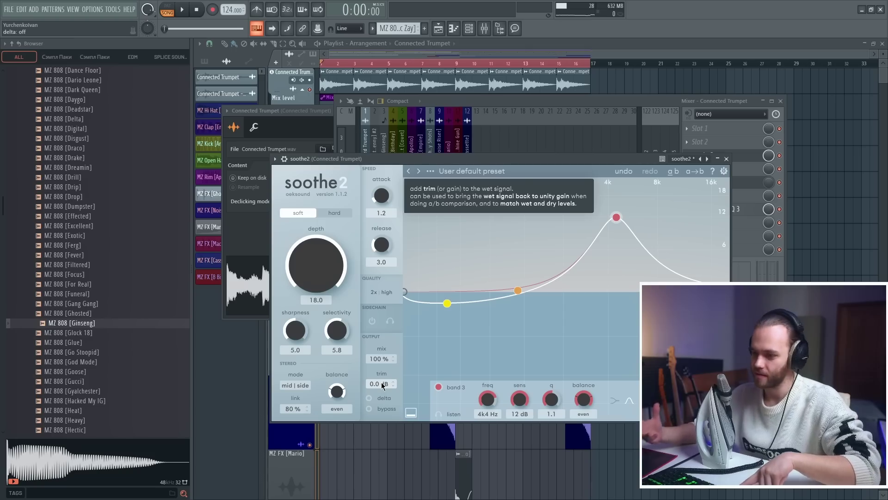
{"action": "key", "text": "space"}
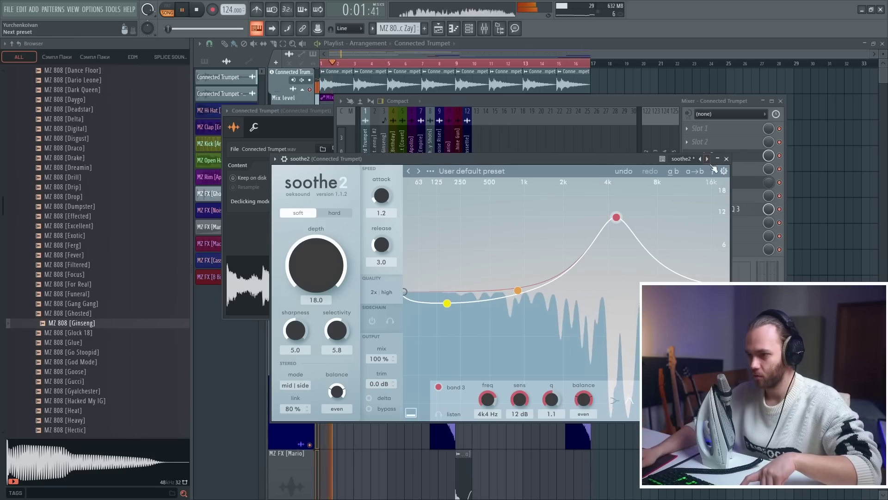
Reduce soothe2 depth to 1.4, with band 3 at about 4.1 kHz and 3.5 dB and band 1 at about 189 Hz and 4.5 dB.
{"action": "left_click_drag", "start_coordinate": [621, 162], "coordinate": [554, 152]}
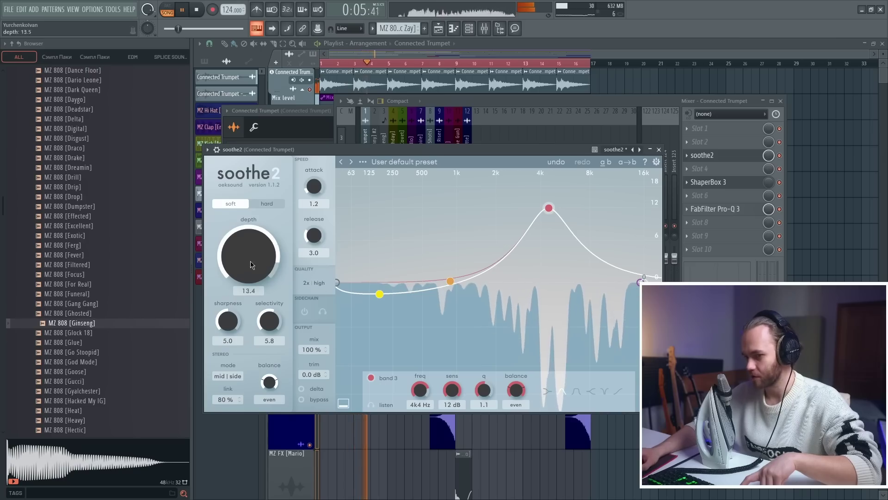
{"action": "left_click_drag", "start_coordinate": [248, 254], "coordinate": [257, 276]}
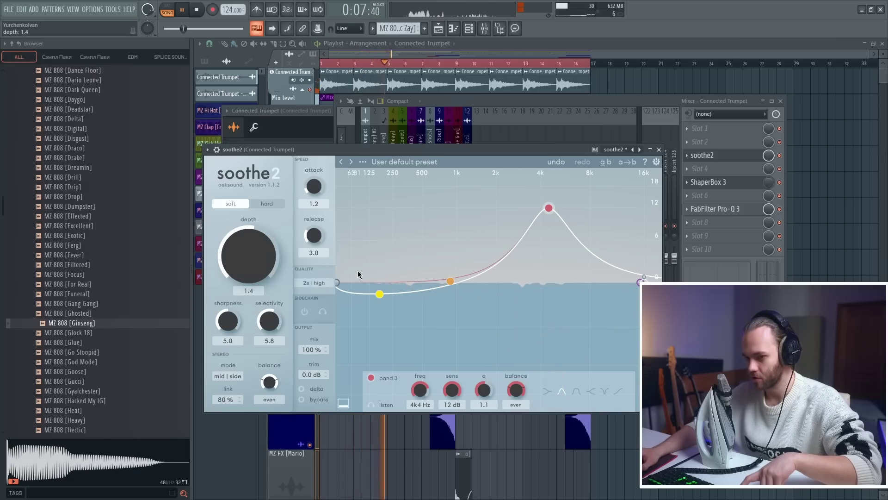
{"action": "left_click_drag", "start_coordinate": [549, 208], "coordinate": [546, 257]}
{"action": "key", "text": "space"}
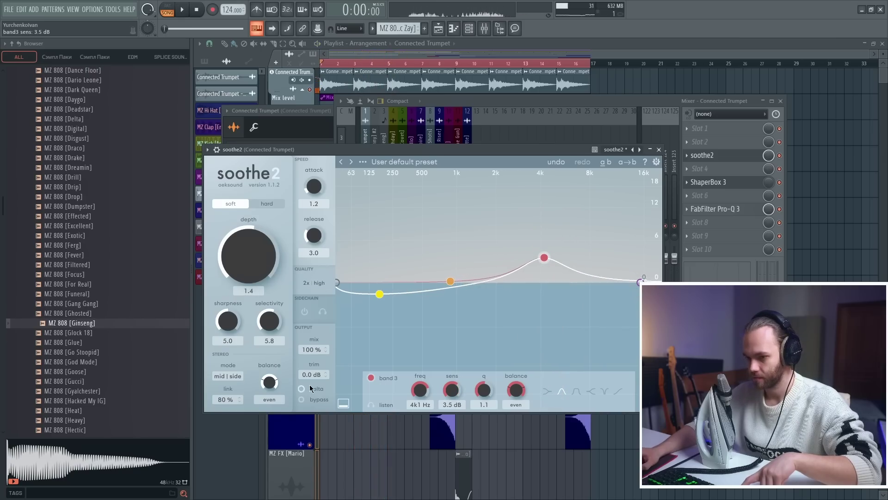
{"action": "left_click_drag", "start_coordinate": [386, 296], "coordinate": [376, 238]}
{"action": "key", "text": "space"}
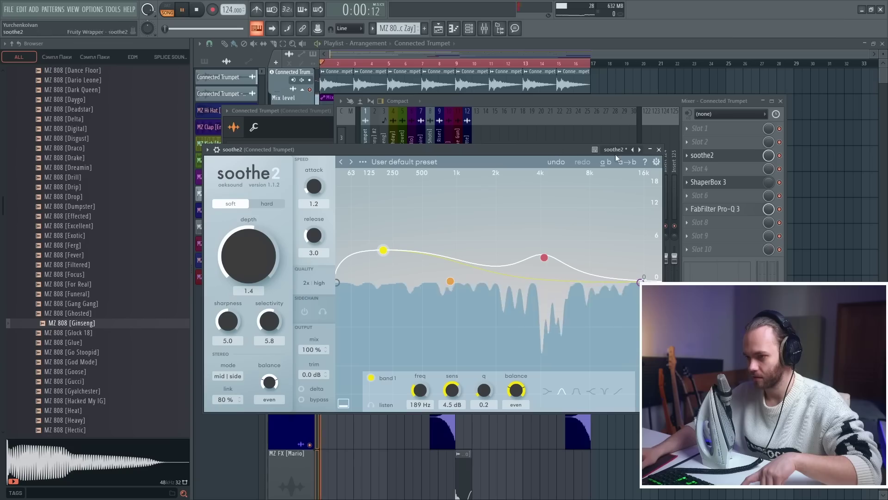
{"action": "left_click", "coordinate": [659, 149]}
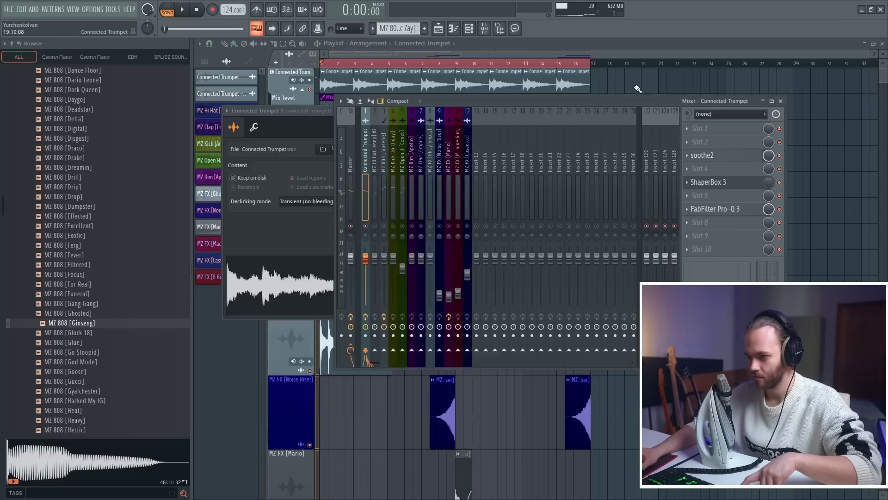
{"action": "left_click", "coordinate": [446, 96]}
Play back the beat to check the mixer levels, and review the transition FX clips in the playlist.
{"action": "key", "text": "space"}
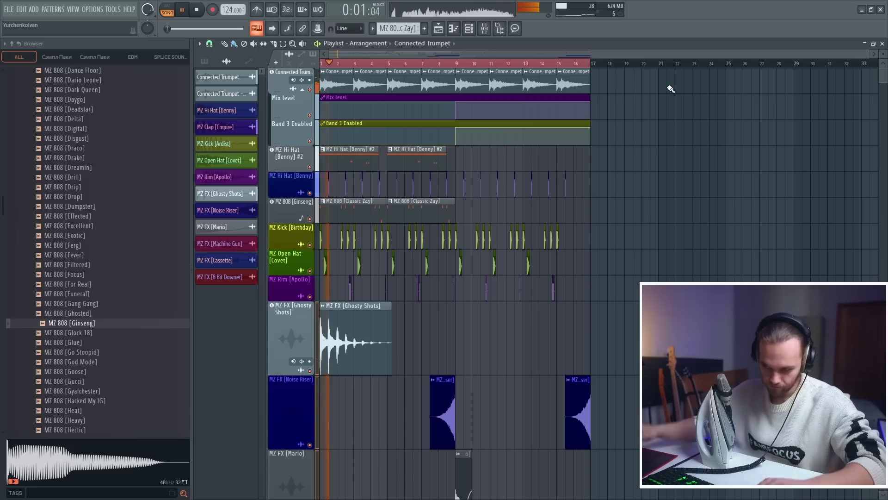
{"action": "key", "text": "F9"}
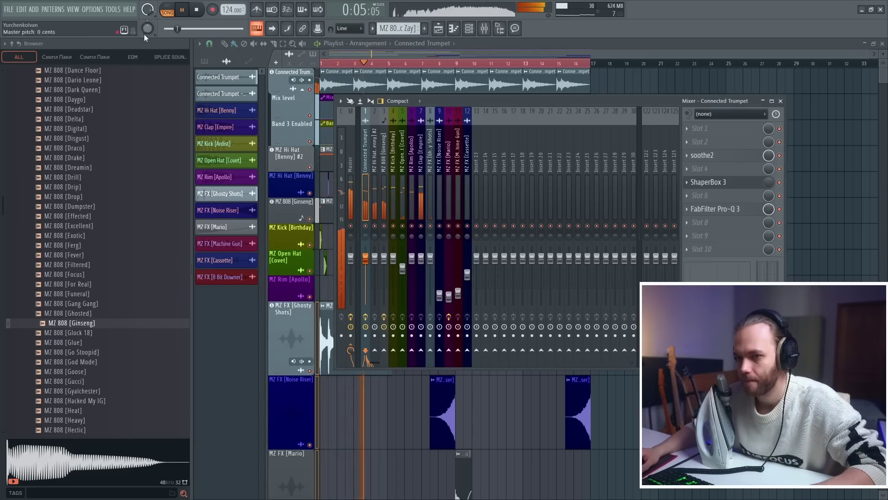
{"action": "left_click_drag", "start_coordinate": [179, 28], "coordinate": [184, 29]}
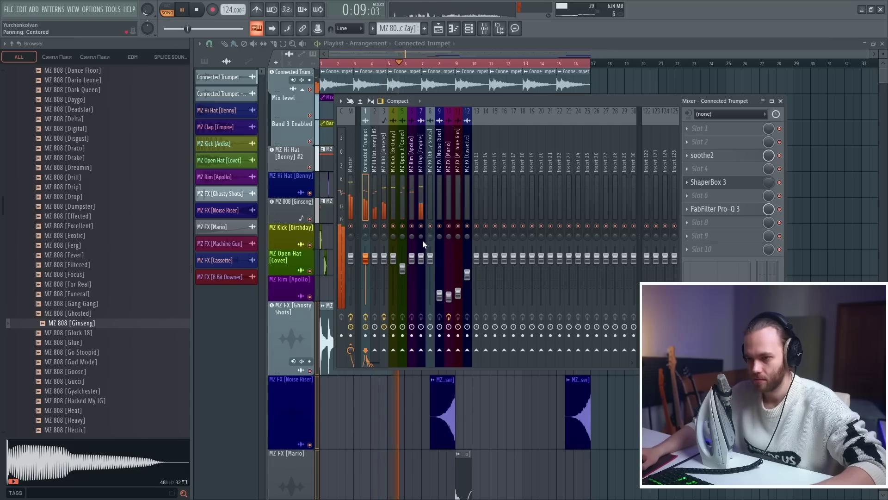
{"action": "left_click", "coordinate": [340, 98]}
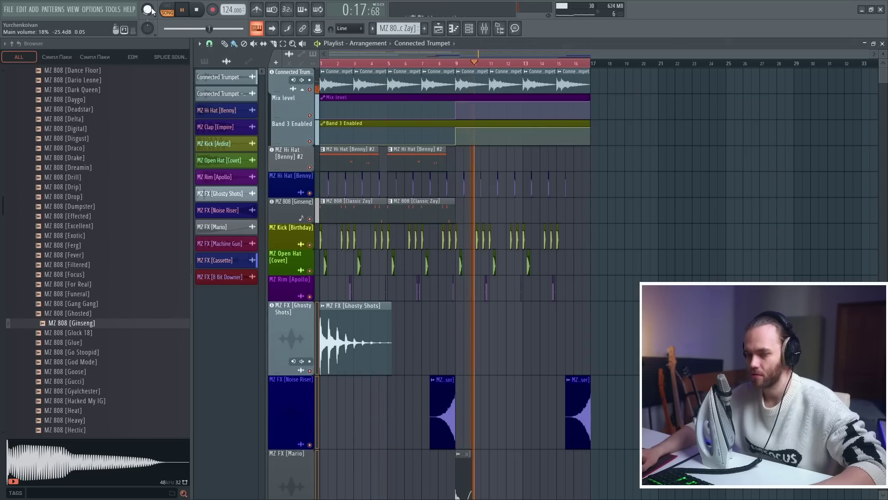
{"action": "key", "text": "space"}
{"action": "scroll", "coordinate": [590, 196], "scroll_direction": "down", "scroll_amount": 5}
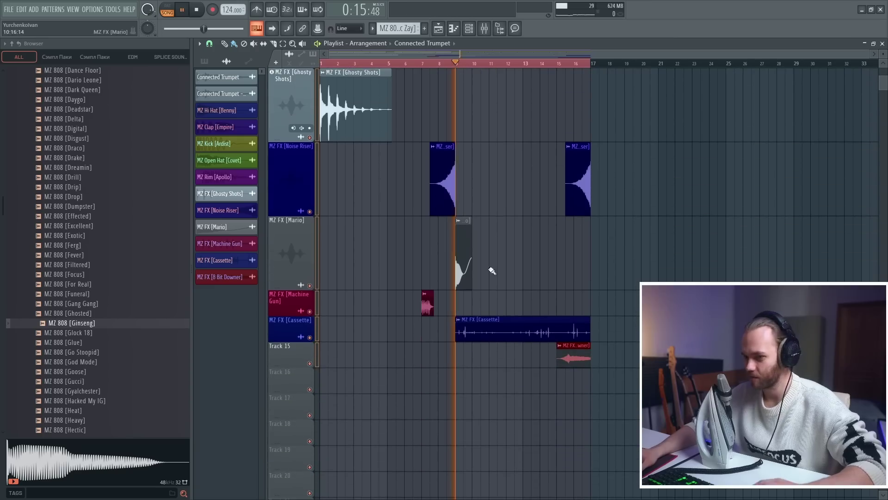
{"action": "double_click", "coordinate": [464, 271]}
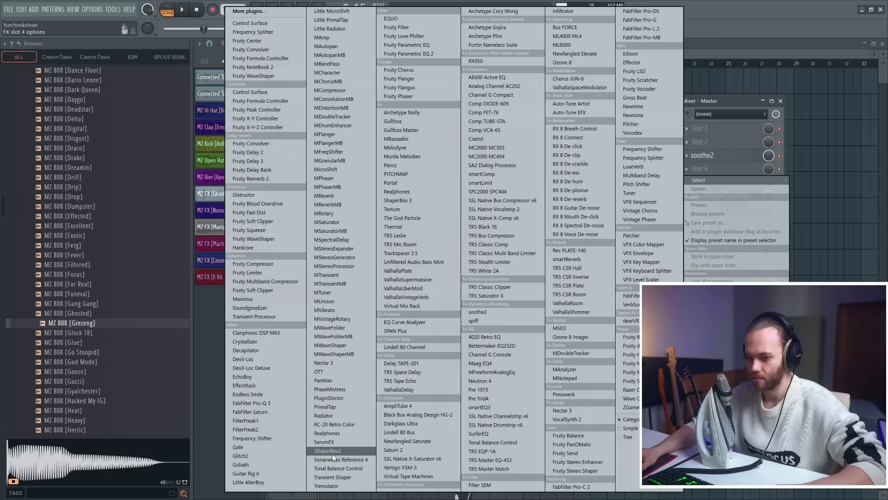
{"action": "left_click", "coordinate": [332, 453]}
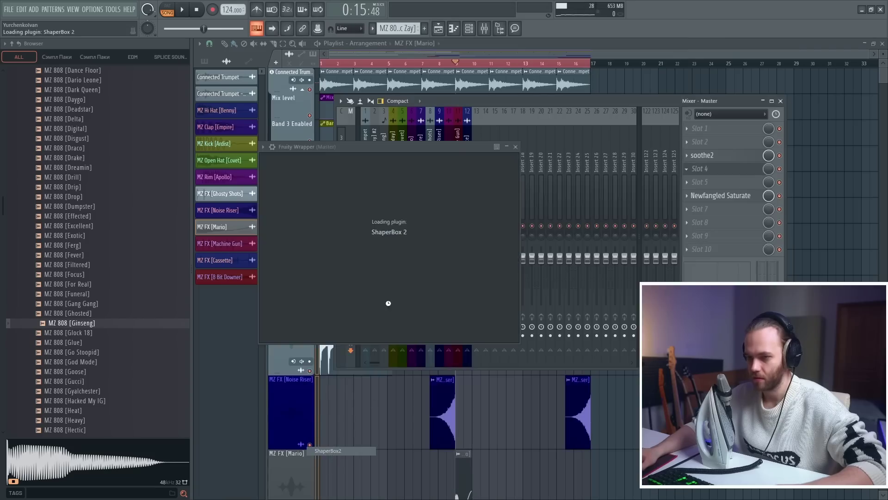
{"action": "left_click", "coordinate": [708, 168]}
{"action": "left_click", "coordinate": [687, 168]}
{"action": "left_click", "coordinate": [701, 189]}
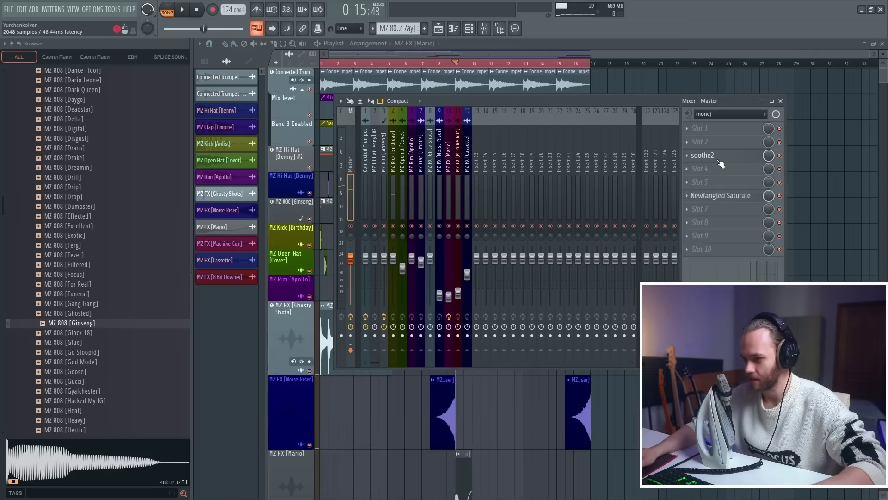
Insert ShaperBox 3 in effect slot 5 of the Master track.
{"action": "left_click", "coordinate": [700, 181]}
{"action": "left_click", "coordinate": [426, 200]}
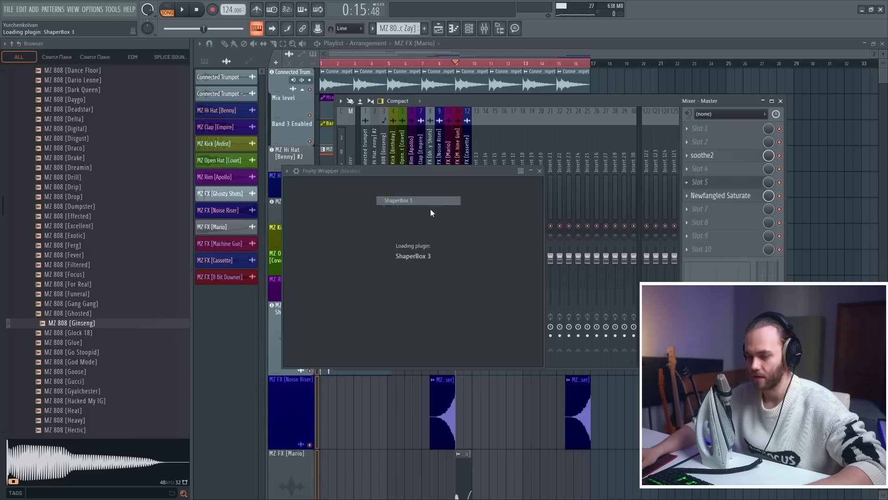
Play back the beat and review all playlist tracks, from the trumpet and drums down to the transition FX clips.
{"action": "left_click", "coordinate": [316, 309]}
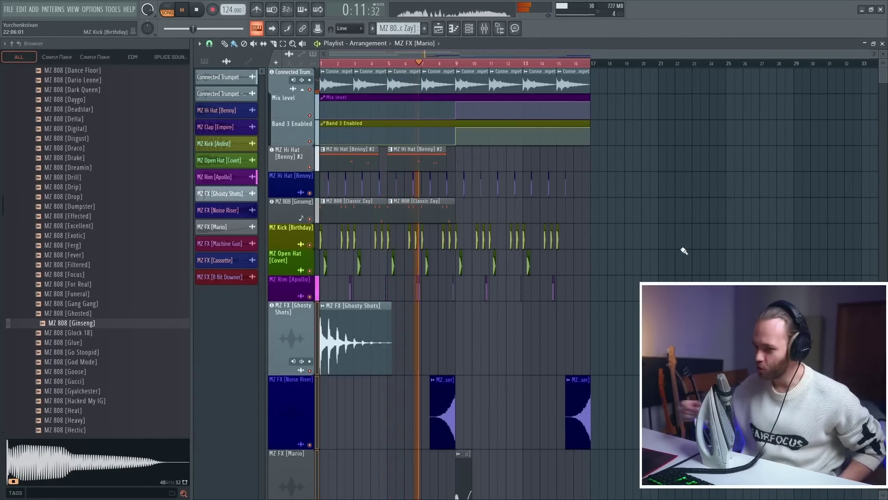
{"action": "scroll", "coordinate": [662, 208], "scroll_direction": "down", "scroll_amount": 2}
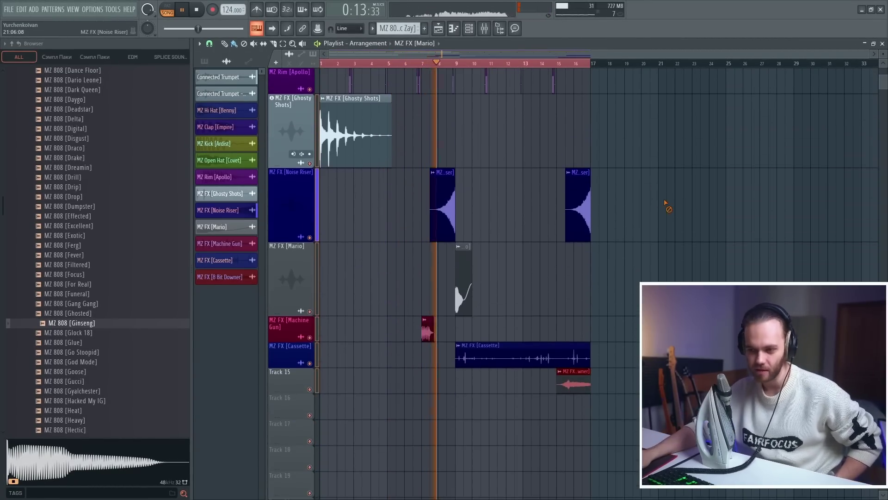
{"action": "scroll", "coordinate": [660, 206], "scroll_direction": "up", "scroll_amount": 4}
{"action": "scroll", "coordinate": [654, 202], "scroll_direction": "up", "scroll_amount": 1}
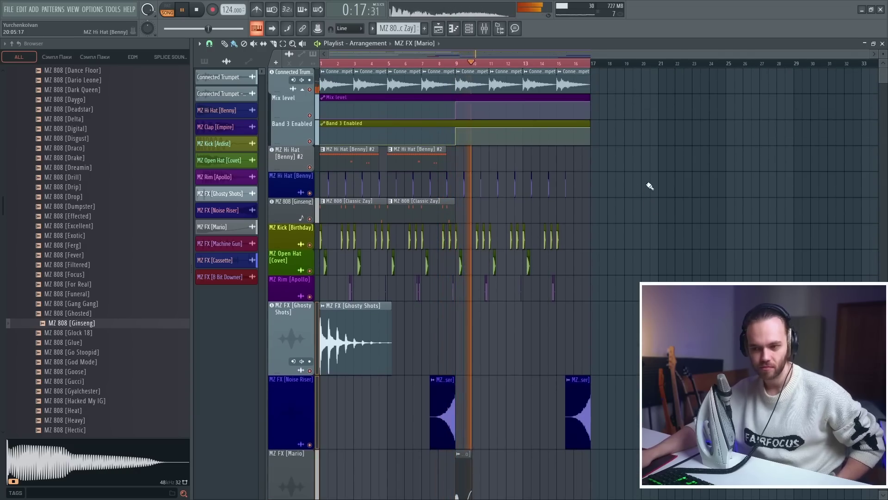
{"action": "scroll", "coordinate": [649, 185], "scroll_direction": "down", "scroll_amount": 4}
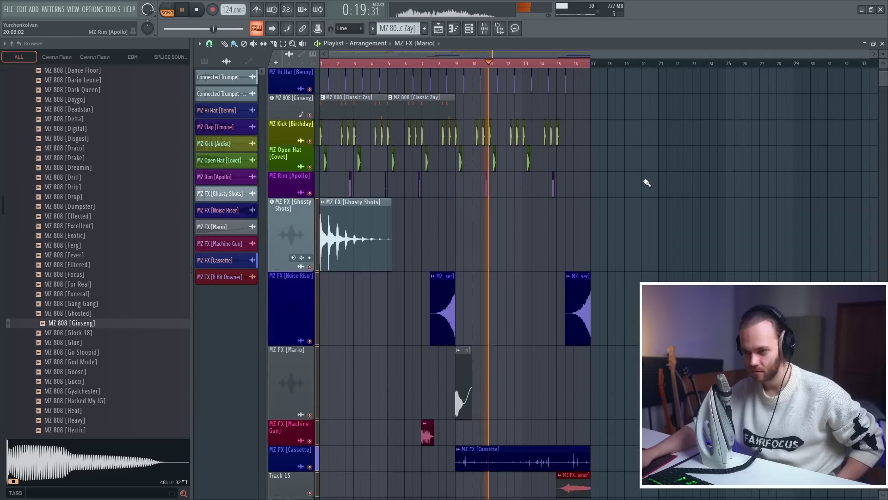
{"action": "scroll", "coordinate": [646, 181], "scroll_direction": "down", "scroll_amount": 3}
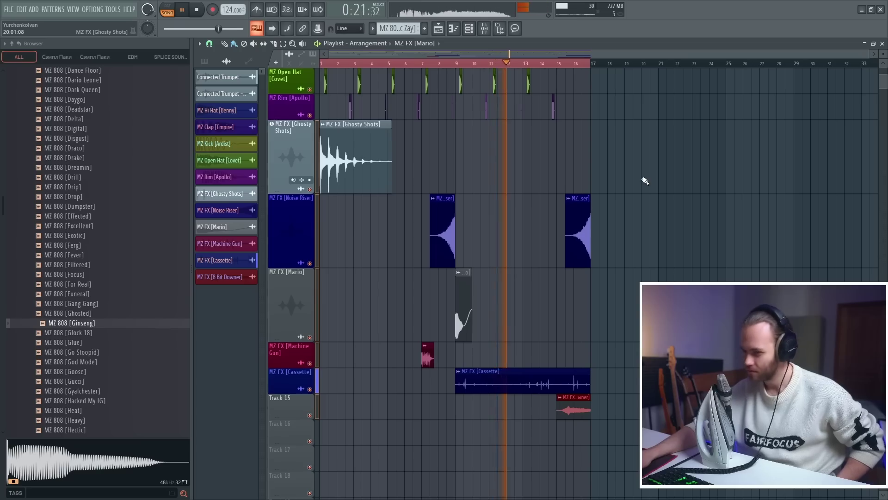
{"action": "scroll", "coordinate": [643, 185], "scroll_direction": "up", "scroll_amount": 7}
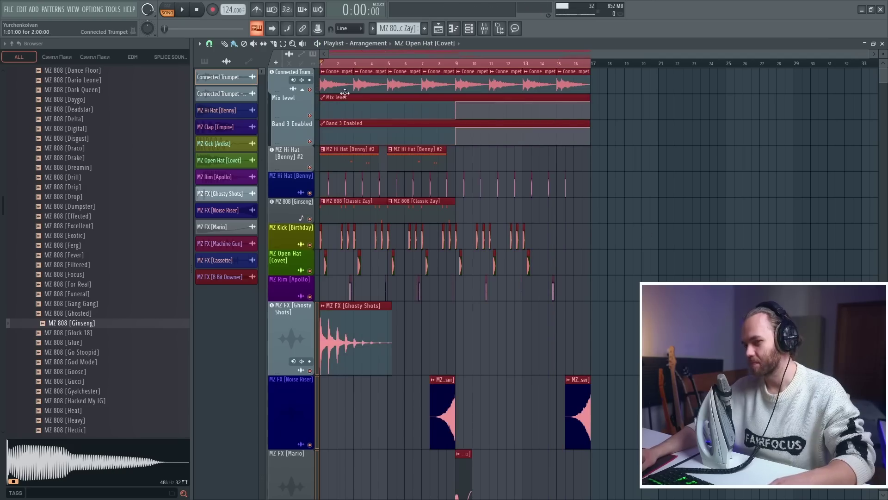
Duplicate the full 16-bar arrangement twice so three consecutive copies run from bar 1 to bar 49.
{"action": "key", "text": "ctrl+b"}
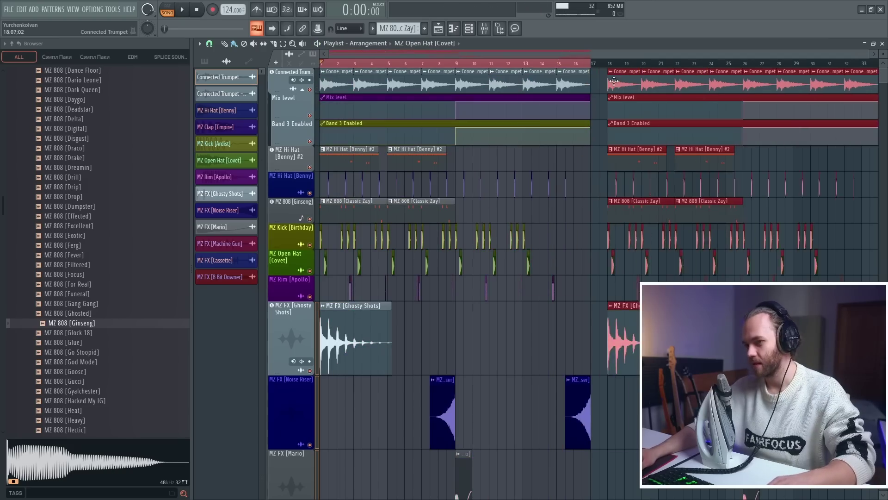
{"action": "scroll", "coordinate": [486, 112], "scroll_direction": "down", "scroll_amount": 2}
{"action": "key", "text": "ctrl+b"}
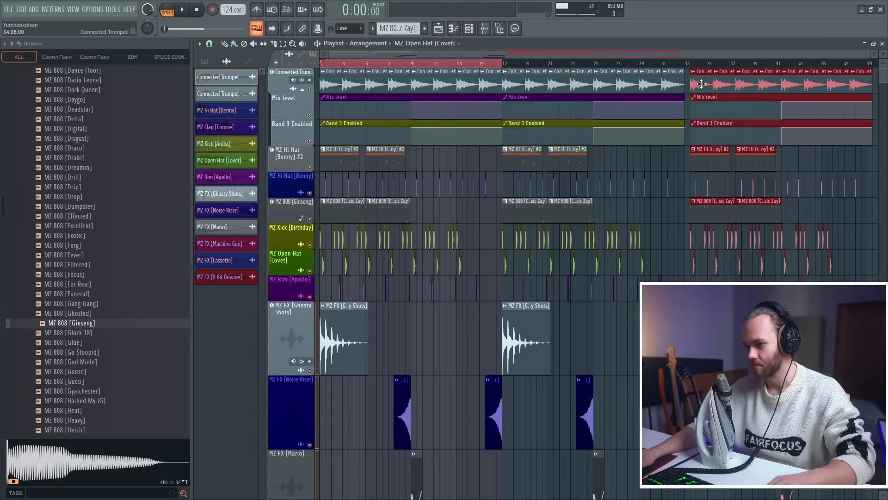
{"action": "scroll", "coordinate": [787, 102], "scroll_direction": "down", "scroll_amount": 1}
{"action": "left_click", "coordinate": [807, 115]}
{"action": "scroll", "coordinate": [601, 186], "scroll_direction": "down", "scroll_amount": 3}
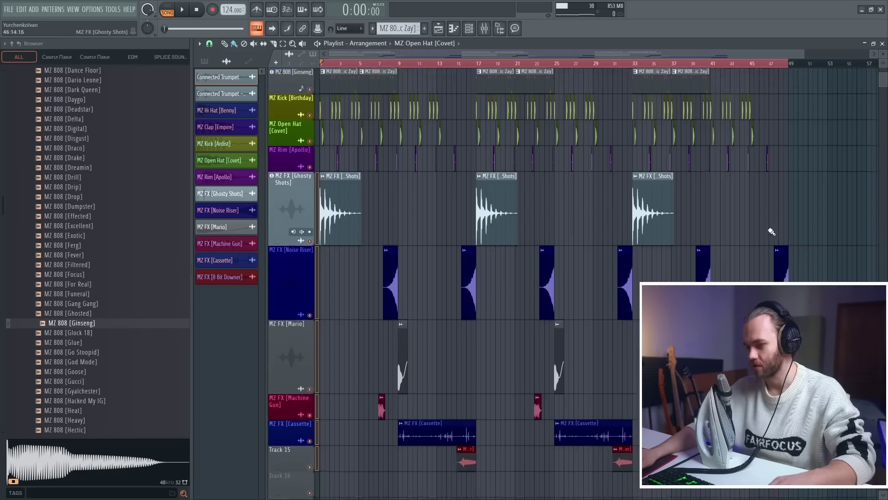
{"action": "scroll", "coordinate": [416, 139], "scroll_direction": "up", "scroll_amount": 3}
{"action": "scroll", "coordinate": [338, 101], "scroll_direction": "down", "scroll_amount": 1}
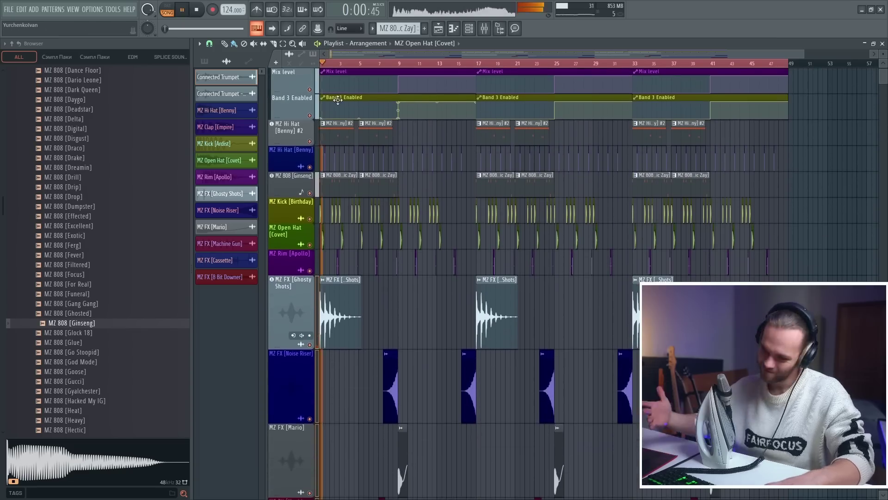
Shift the whole arrangement two bars later, fill the gap at bar 1 with a Connected Trumpet clip, and extend the time selection to bar 51.
{"action": "scroll", "coordinate": [345, 90], "scroll_direction": "up", "scroll_amount": 1}
{"action": "key", "text": "ctrl+a"}
{"action": "left_click_drag", "start_coordinate": [354, 78], "coordinate": [373, 78]}
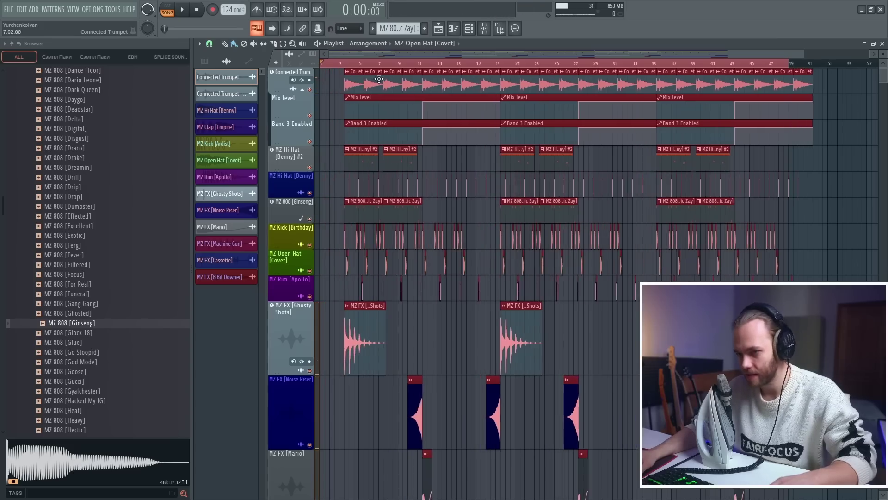
{"action": "left_click", "coordinate": [329, 96]}
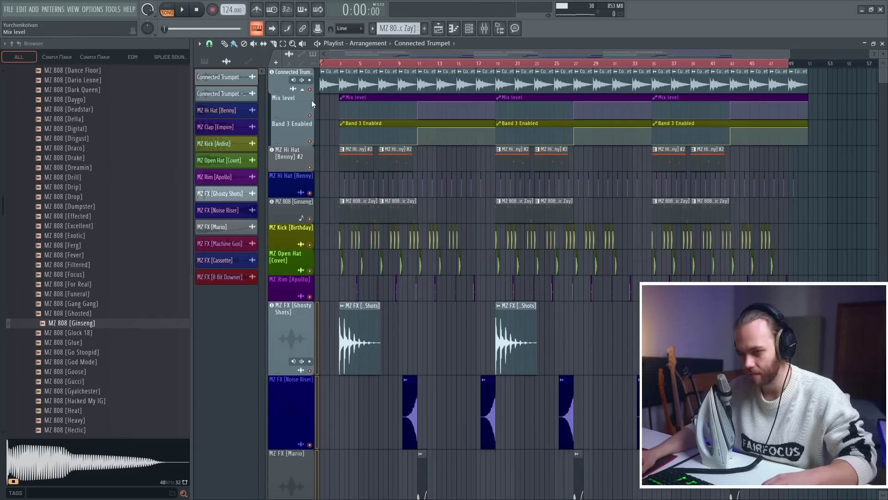
{"action": "left_click_drag", "start_coordinate": [797, 68], "coordinate": [810, 69]}
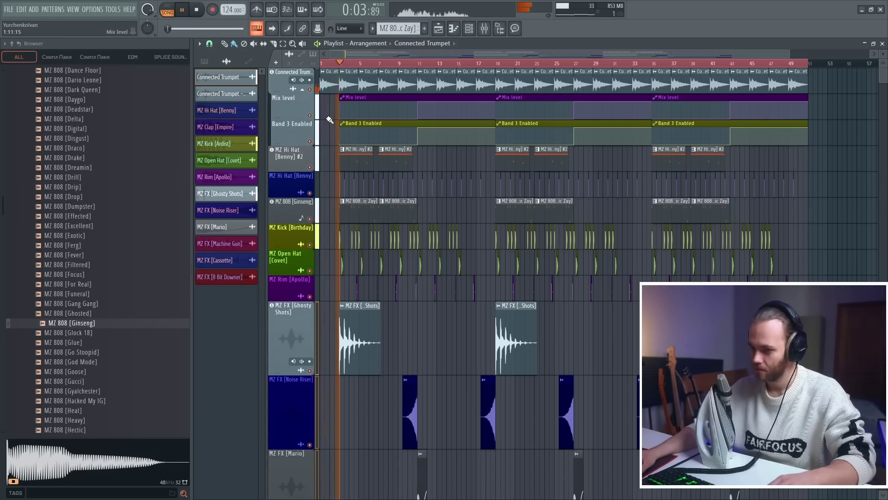
Shift all clips another two bars later and place another Connected Trumpet clip at bar 1, giving a four-bar trumpet intro.
{"action": "key", "text": "ctrl+a"}
{"action": "left_click_drag", "start_coordinate": [344, 98], "coordinate": [364, 98]}
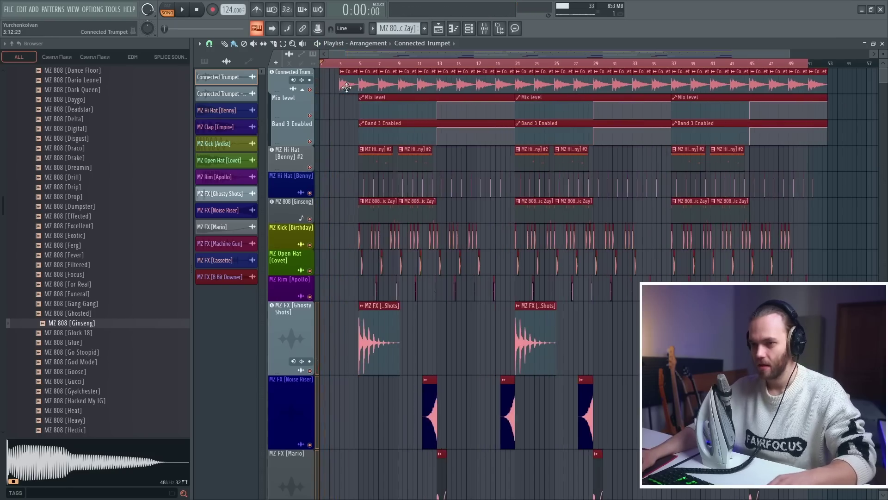
{"action": "key", "text": "space"}
{"action": "left_click", "coordinate": [352, 97]}
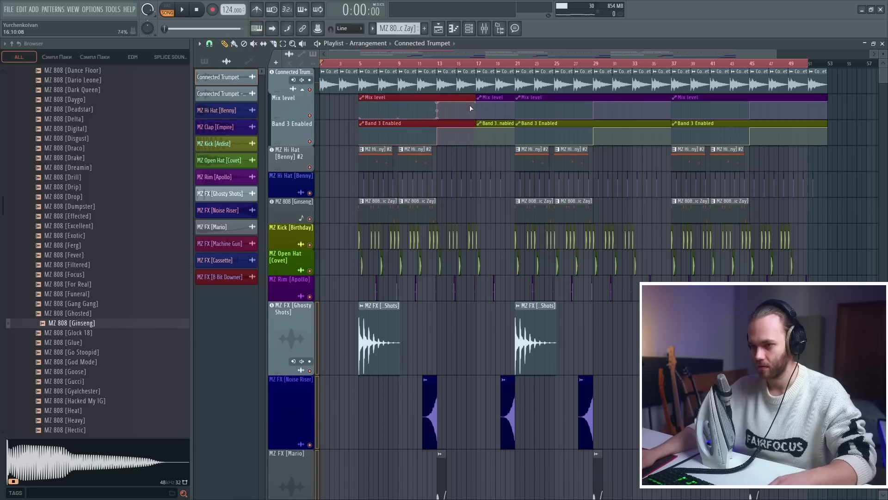
Copy the Mix level and Band 3 Enabled segments from bars 17–21 to bars 1–5, and extend the time selection to bar 53.
{"action": "left_click_drag", "start_coordinate": [491, 106], "coordinate": [290, 96]}
{"action": "left_click_drag", "start_coordinate": [805, 68], "coordinate": [829, 65]}
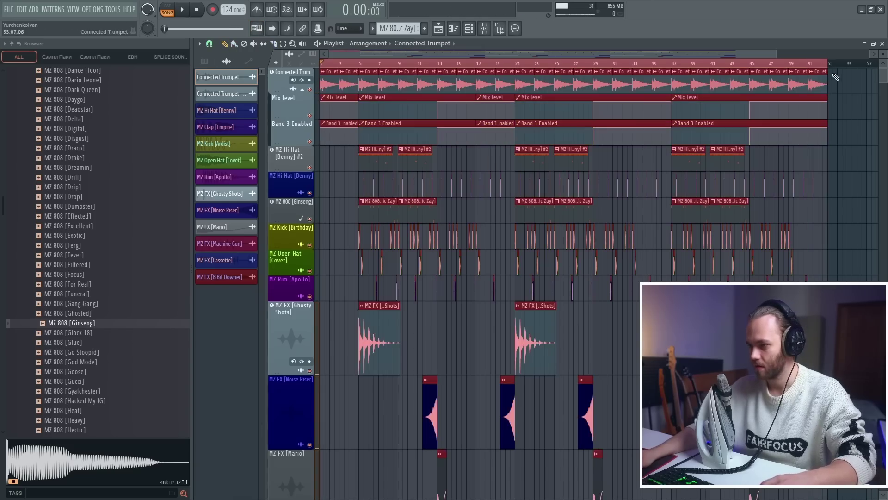
{"action": "key", "text": "space"}
Add an 8 Bit Downer clip on Track 15 and a Noise Riser clip, both ending at bar 5 where the drums enter.
{"action": "scroll", "coordinate": [379, 331], "scroll_direction": "down", "scroll_amount": 5}
{"action": "scroll", "coordinate": [509, 337], "scroll_direction": "down", "scroll_amount": 2}
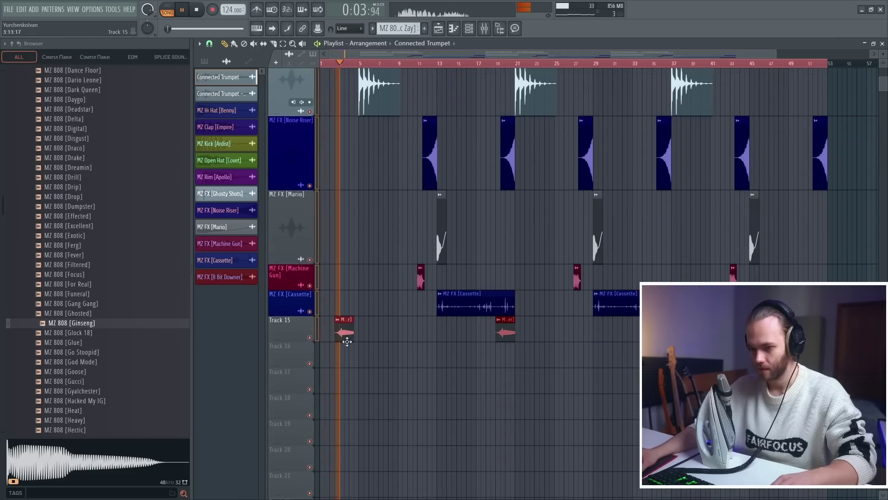
{"action": "scroll", "coordinate": [386, 297], "scroll_direction": "up", "scroll_amount": 3}
{"action": "left_click_drag", "start_coordinate": [376, 252], "coordinate": [350, 253]}
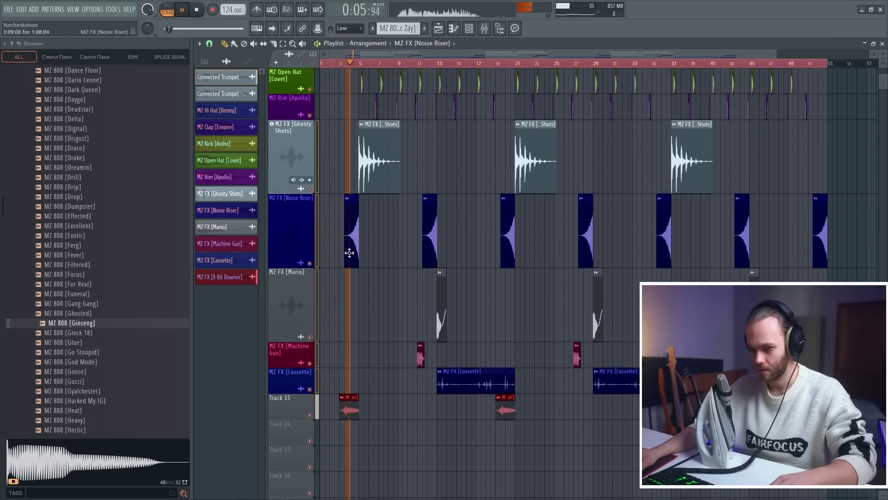
Play back the new intro and first section to check the transition into the drums and the track layout.
{"action": "scroll", "coordinate": [387, 277], "scroll_direction": "up", "scroll_amount": 5}
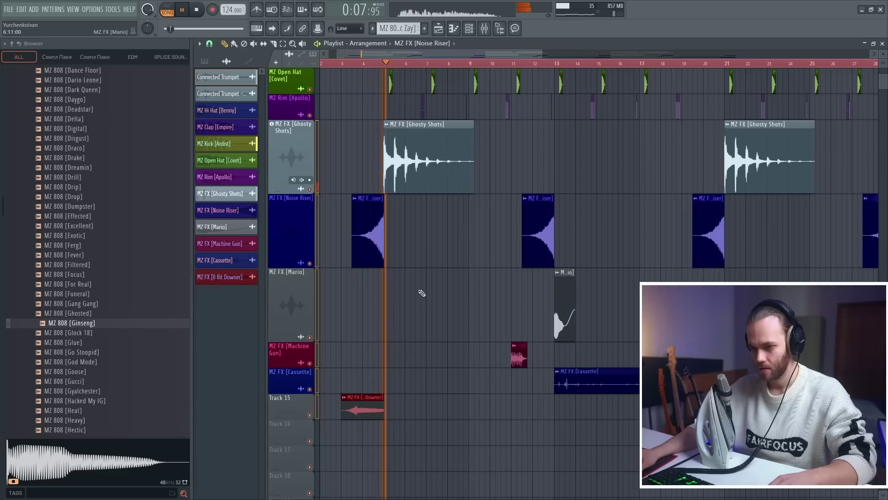
{"action": "scroll", "coordinate": [473, 304], "scroll_direction": "up", "scroll_amount": 2}
{"action": "scroll", "coordinate": [484, 303], "scroll_direction": "down", "scroll_amount": 4}
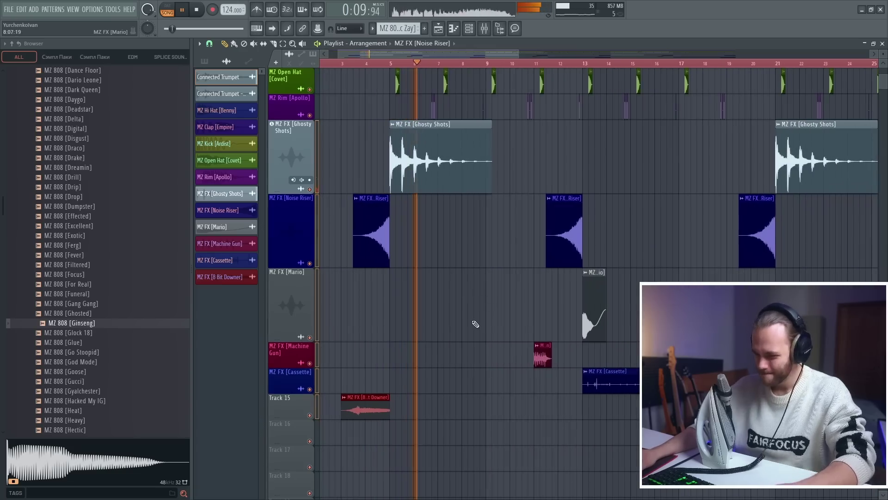
{"action": "scroll", "coordinate": [470, 313], "scroll_direction": "down", "scroll_amount": 4}
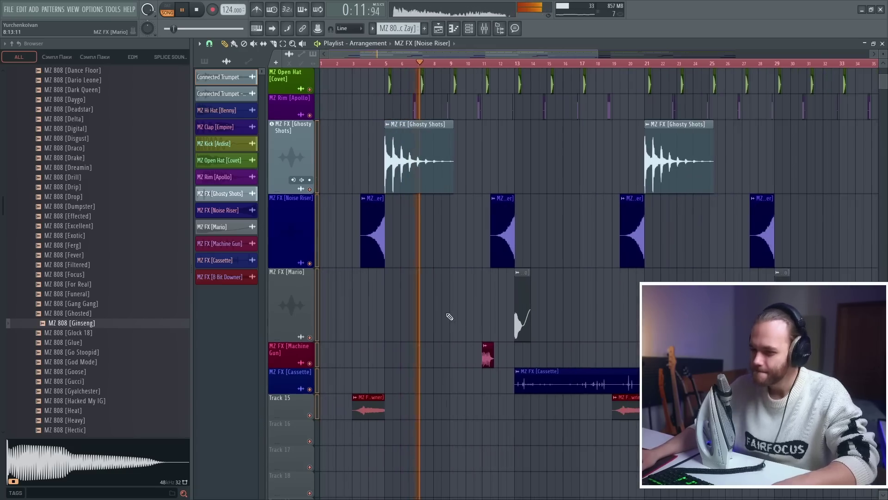
{"action": "scroll", "coordinate": [449, 310], "scroll_direction": "up", "scroll_amount": 5}
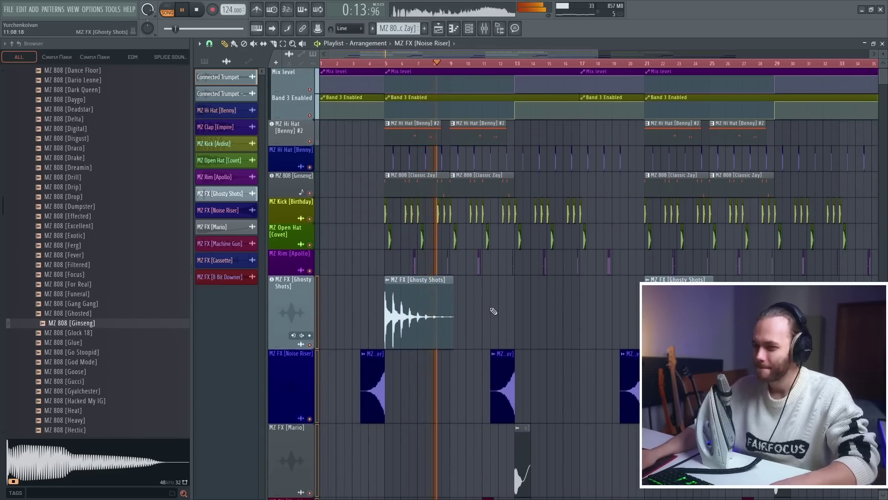
{"action": "scroll", "coordinate": [492, 310], "scroll_direction": "up", "scroll_amount": 1}
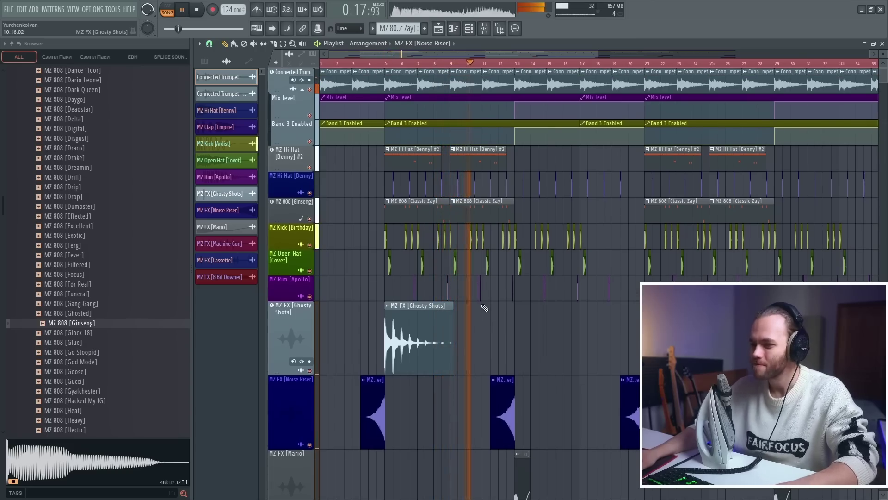
{"action": "scroll", "coordinate": [482, 307], "scroll_direction": "down", "scroll_amount": 2}
{"action": "scroll", "coordinate": [145, 288], "scroll_direction": "up", "scroll_amount": 10}
{"action": "key", "text": "space"}
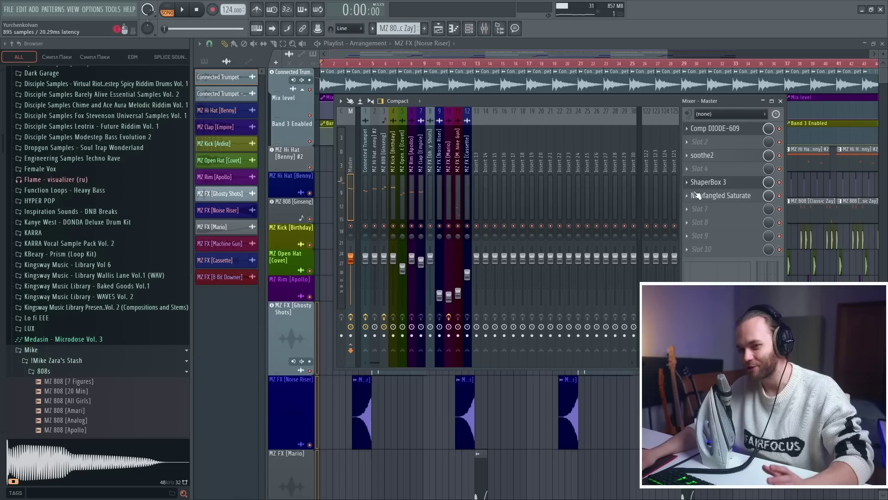
Close the mixer, collapse the Mike folder in the browser, and look through the remaining sample packs.
{"action": "key", "text": "F9"}
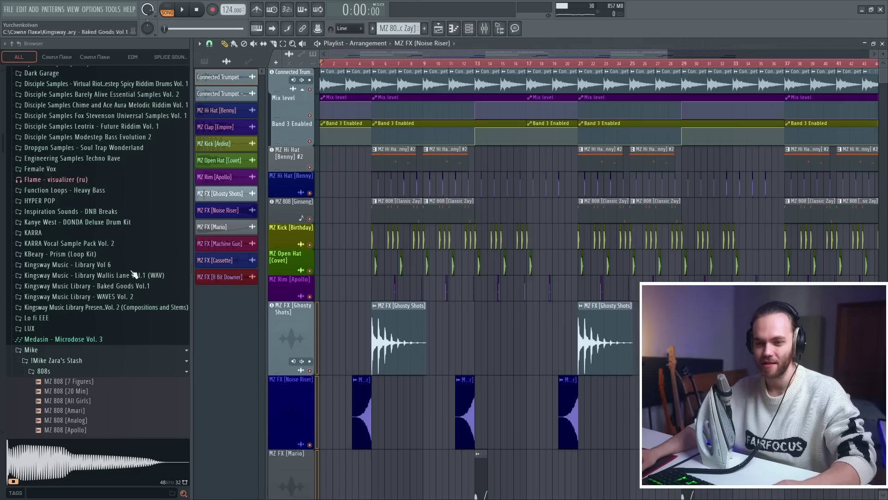
{"action": "scroll", "coordinate": [134, 275], "scroll_direction": "down", "scroll_amount": 9}
{"action": "scroll", "coordinate": [93, 254], "scroll_direction": "up", "scroll_amount": 9}
{"action": "left_click", "coordinate": [72, 233]}
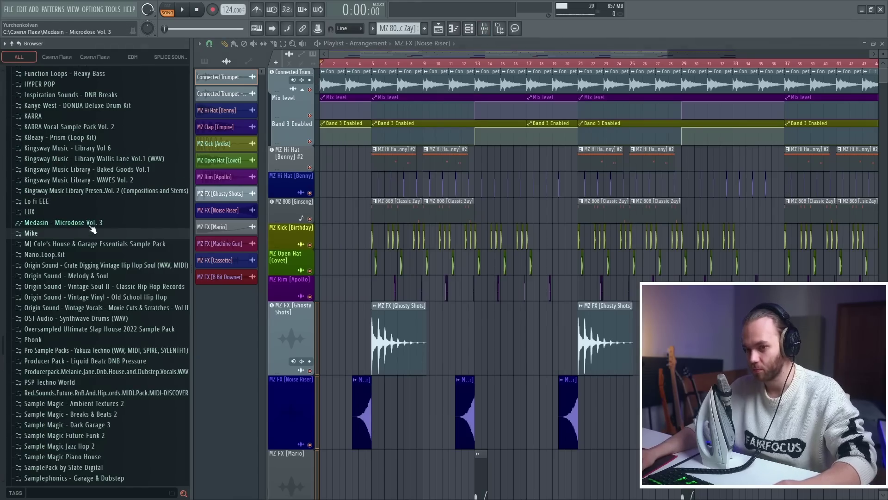
{"action": "scroll", "coordinate": [139, 204], "scroll_direction": "down", "scroll_amount": 6}
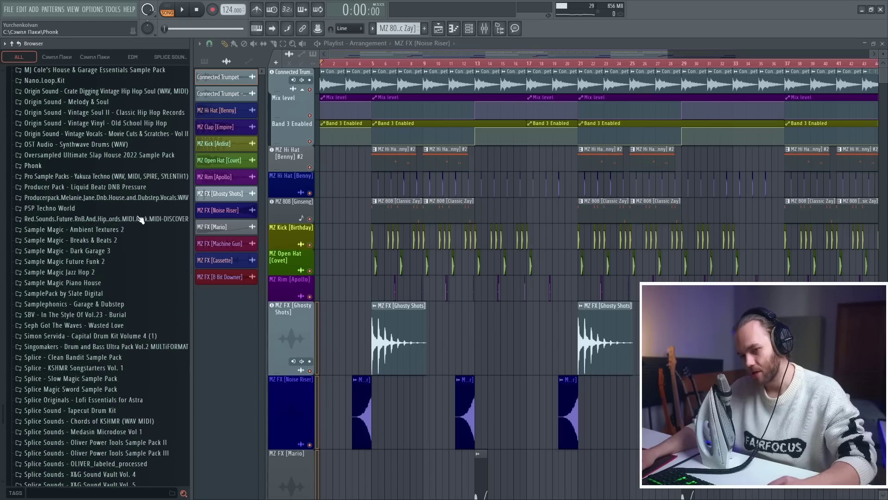
Look inside the Origin Sound - Vintage Vocals - Movie Cuts & Scratches pack and its sample pack subfolder.
{"action": "left_click", "coordinate": [162, 134]}
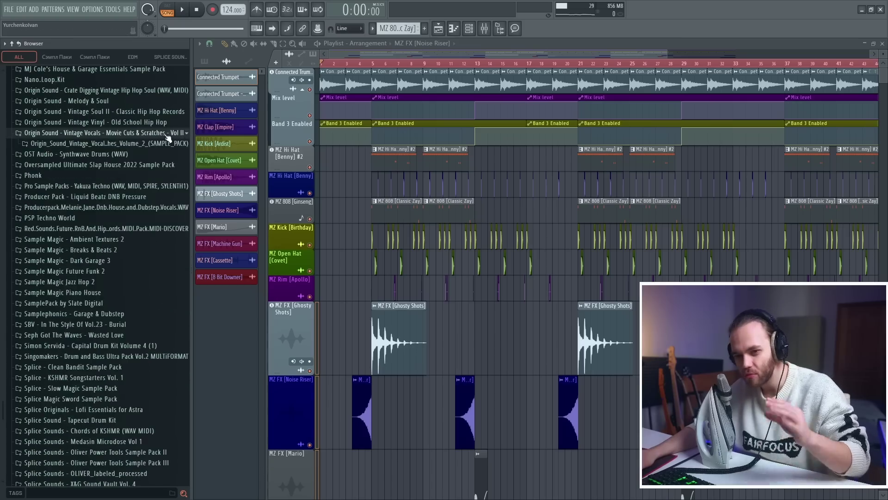
{"action": "left_click", "coordinate": [163, 143]}
{"action": "scroll", "coordinate": [154, 182], "scroll_direction": "up", "scroll_amount": 2}
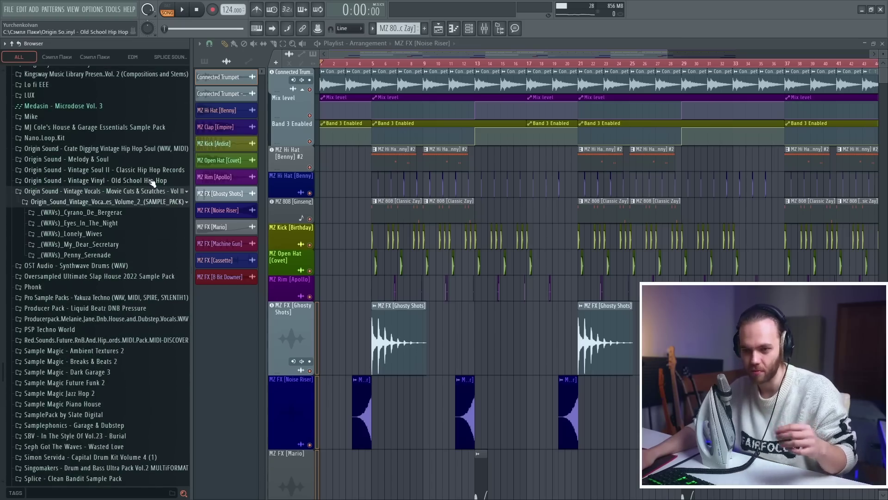
{"action": "left_click", "coordinate": [153, 206]}
Open the drum loops of Origin Sound - Vintage Vinyl - Old School Hip Hop and audition the loops, including Dreamz 2, Chopsticks and Lighter.
{"action": "left_click", "coordinate": [157, 183]}
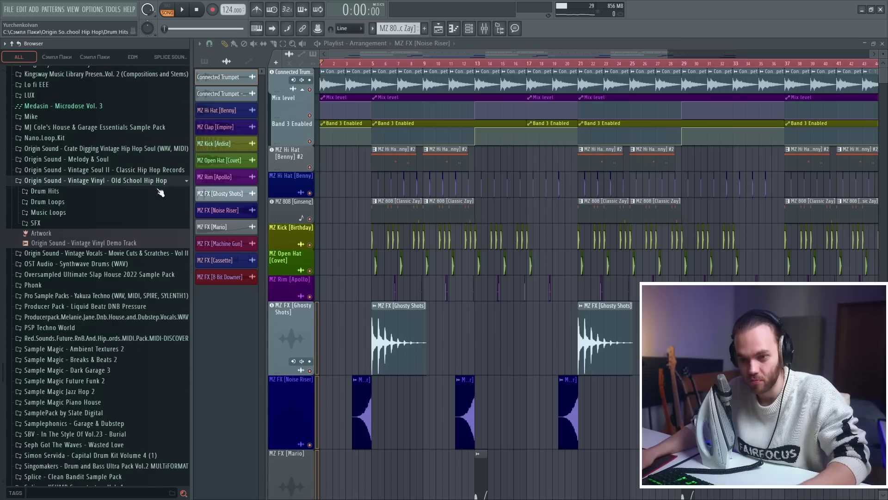
{"action": "left_click", "coordinate": [160, 204]}
{"action": "left_click", "coordinate": [160, 212]}
{"action": "left_click", "coordinate": [139, 254]}
{"action": "left_click", "coordinate": [147, 272]}
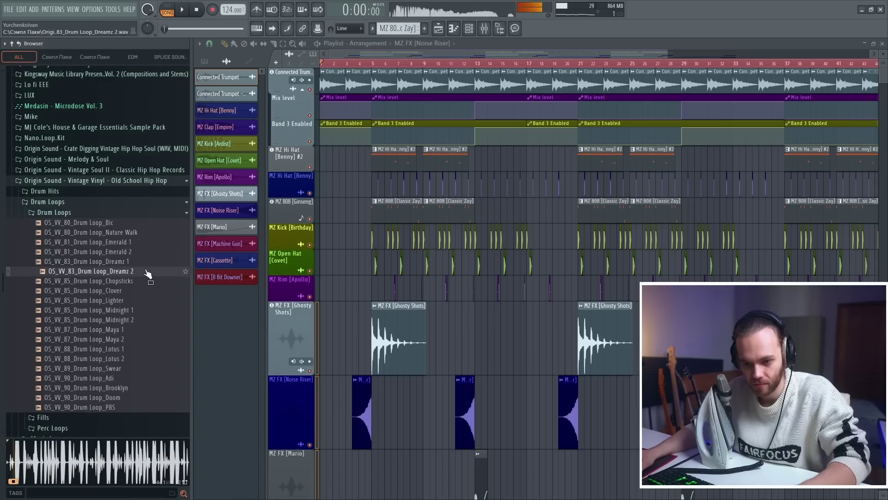
{"action": "left_click", "coordinate": [147, 282]}
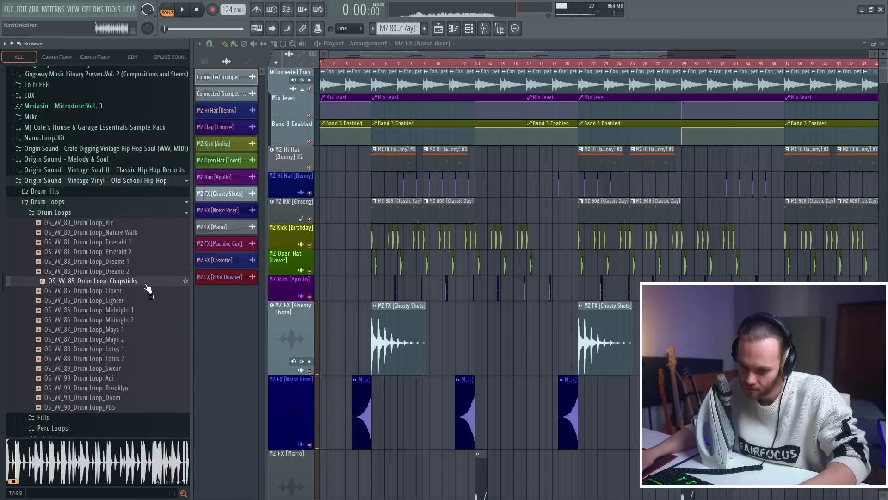
{"action": "left_click", "coordinate": [145, 301]}
Add the OS_VV_85_Drum Loop_Lighter sample to the playlist as an audio track.
{"action": "scroll", "coordinate": [139, 278], "scroll_direction": "down", "scroll_amount": 2}
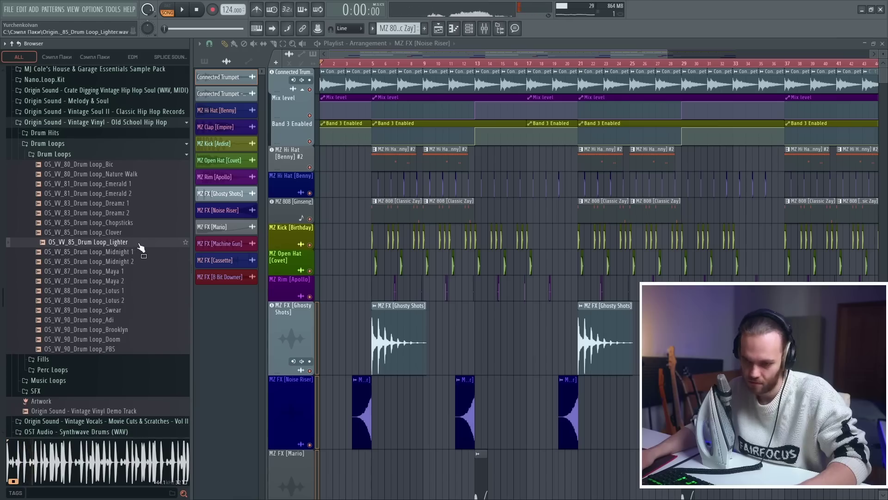
{"action": "left_click_drag", "start_coordinate": [257, 329], "coordinate": [324, 384]}
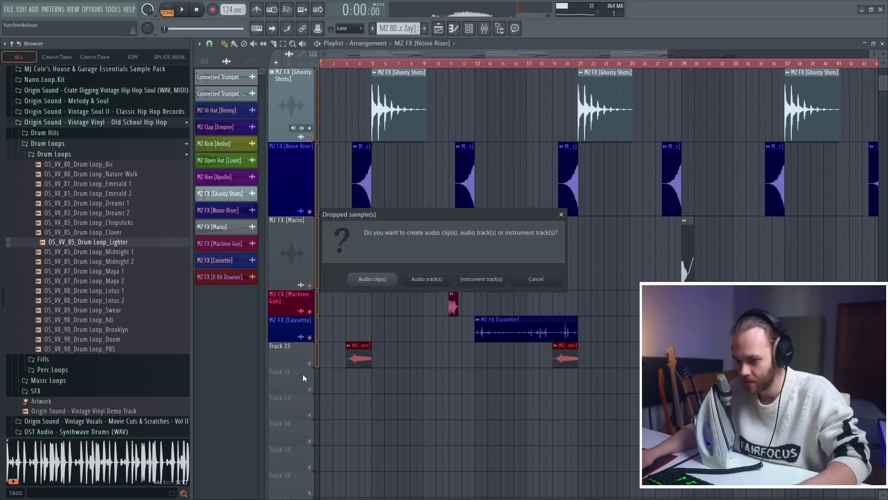
{"action": "left_click", "coordinate": [426, 279]}
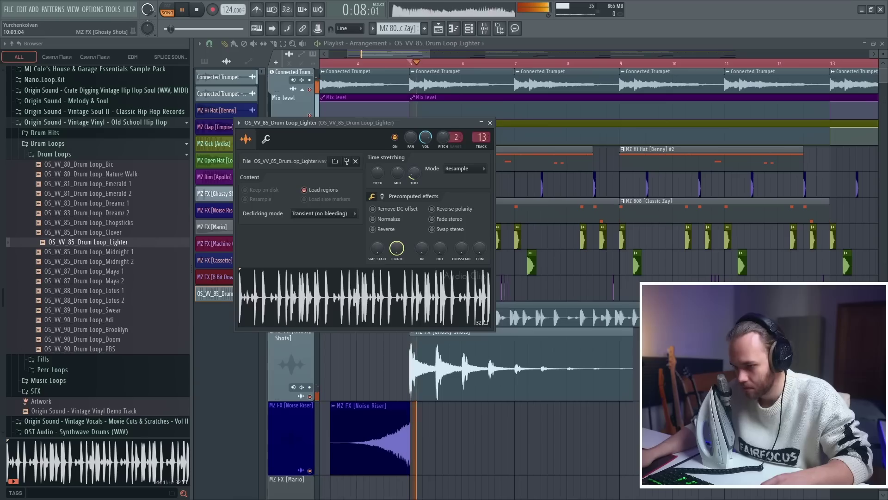
Insert FabFilter Pro-Q 3 in slot 4 of the drum loop's mixer channel and cut its lows and highs.
{"action": "key", "text": "Escape"}
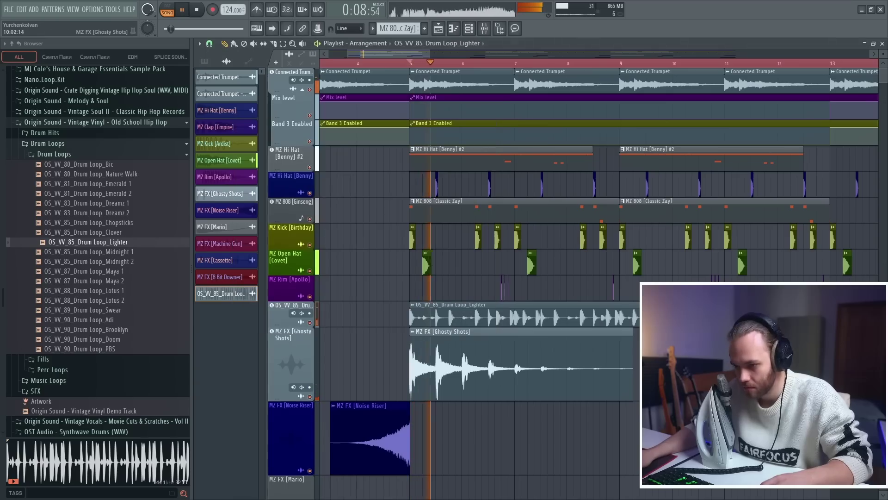
{"action": "double_click", "coordinate": [535, 318]}
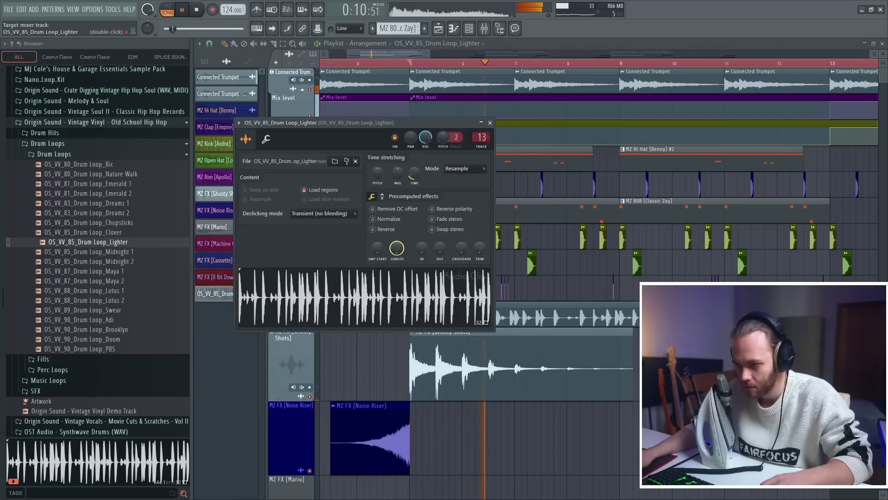
{"action": "key", "text": "F9"}
{"action": "key", "text": "space"}
{"action": "left_click", "coordinate": [718, 173]}
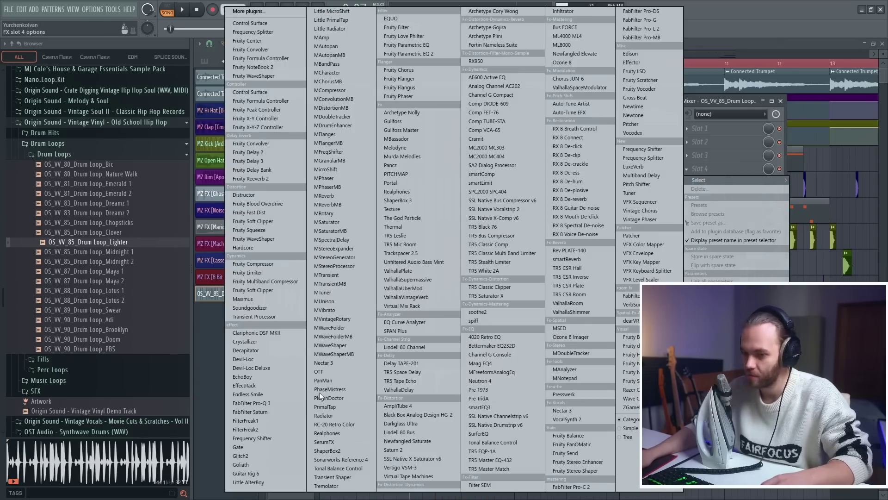
{"action": "left_click", "coordinate": [299, 404]}
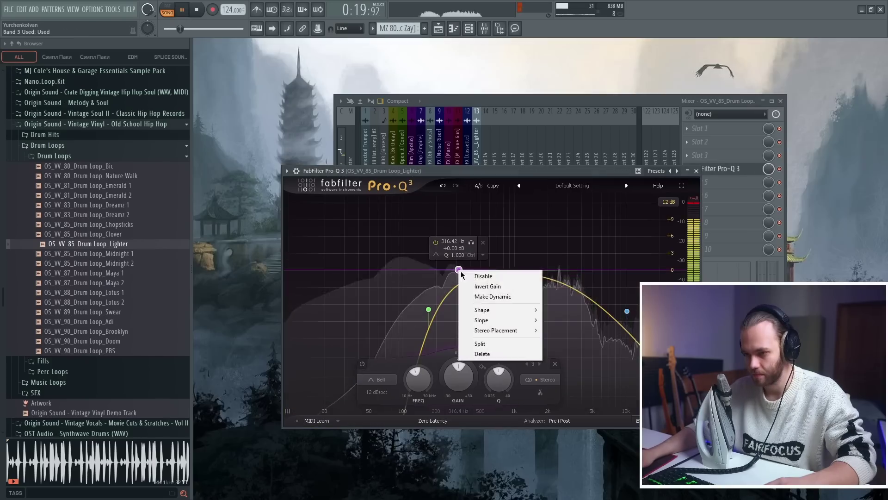
Make the EQ's bell band at about 316 Hz dynamic and pull its gain range down to dip the drum loop's low mids.
{"action": "left_click", "coordinate": [468, 268]}
{"action": "left_click_drag", "start_coordinate": [458, 262], "coordinate": [451, 332]}
{"action": "key", "text": "Escape"}
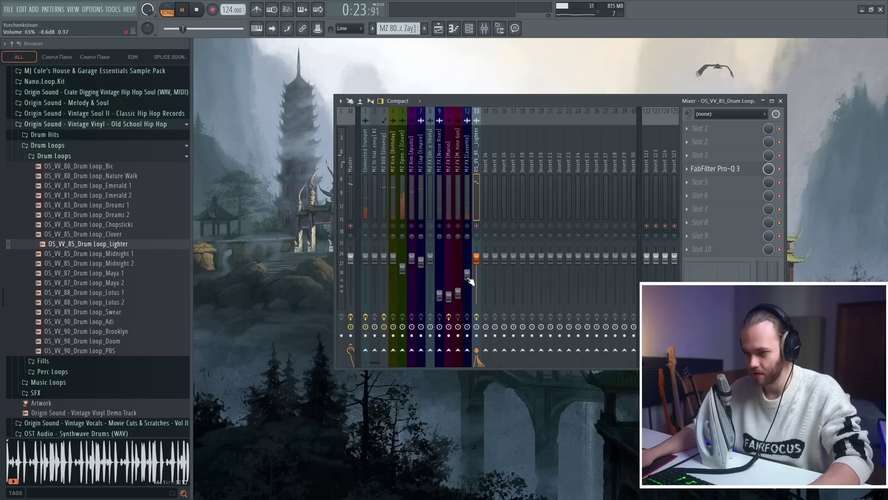
Play the arrangement from around bar 5 and lower the OS_VV_85_Drum Loop_Lighter mixer fader to balance it with the beat.
{"action": "key", "text": "space"}
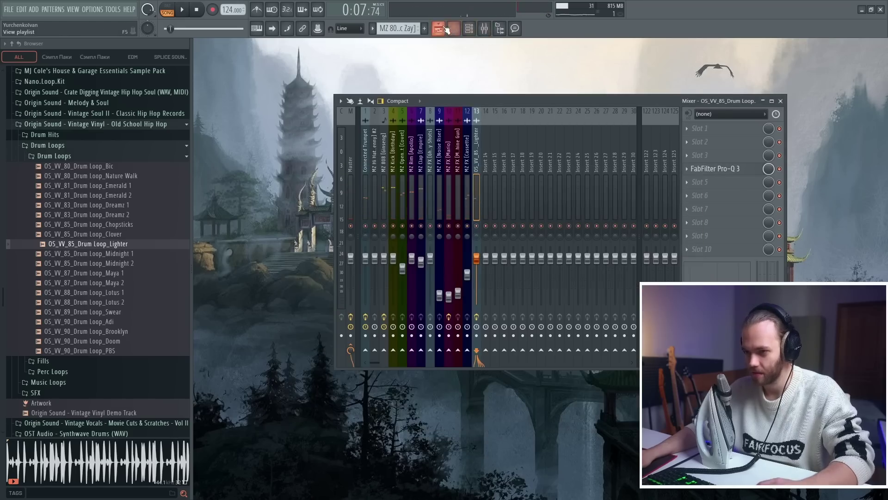
{"action": "left_click", "coordinate": [446, 29]}
{"action": "key", "text": "space"}
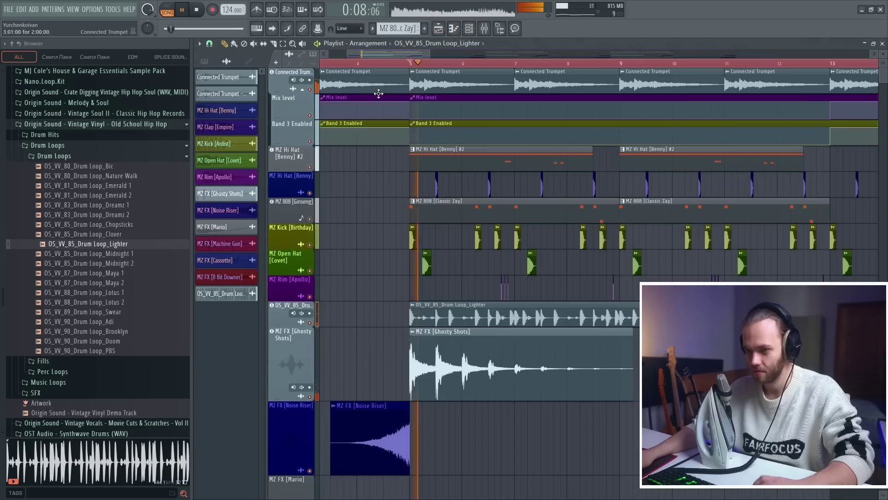
{"action": "left_click", "coordinate": [489, 32]}
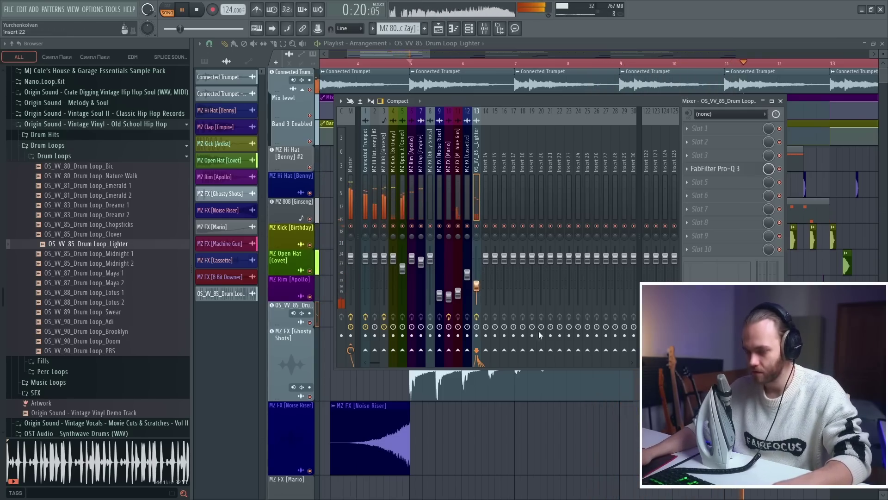
{"action": "key", "text": "F9"}
Mute the MZ FX [Mario] playlist track, check its mixer channel, and play the arrangement from the start.
{"action": "scroll", "coordinate": [541, 379], "scroll_direction": "down", "scroll_amount": 5}
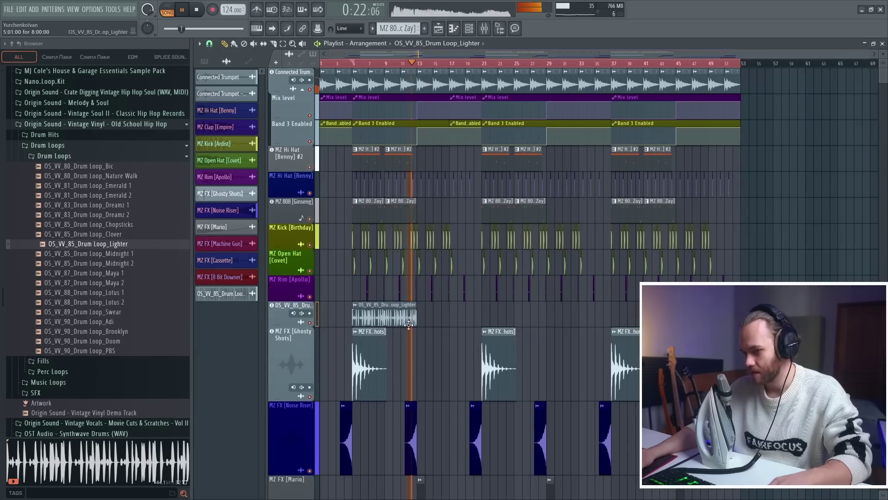
{"action": "scroll", "coordinate": [440, 331], "scroll_direction": "down", "scroll_amount": 5}
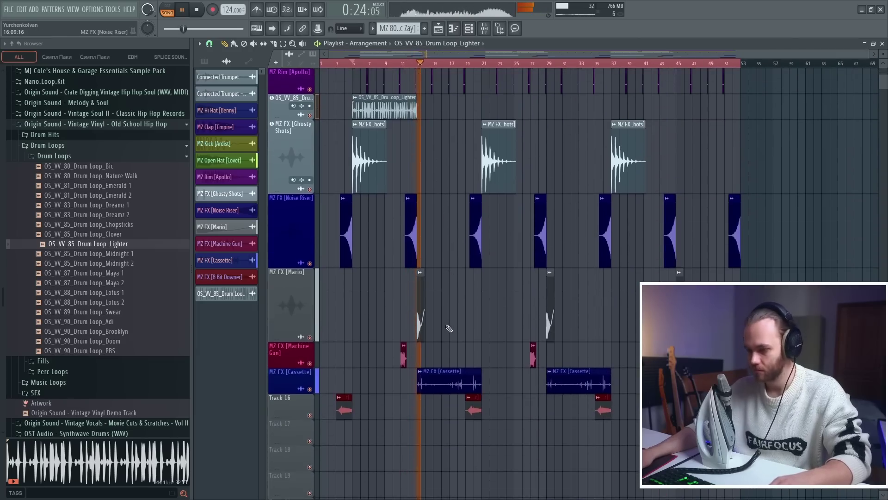
{"action": "key", "text": "space"}
{"action": "left_click", "coordinate": [484, 28]}
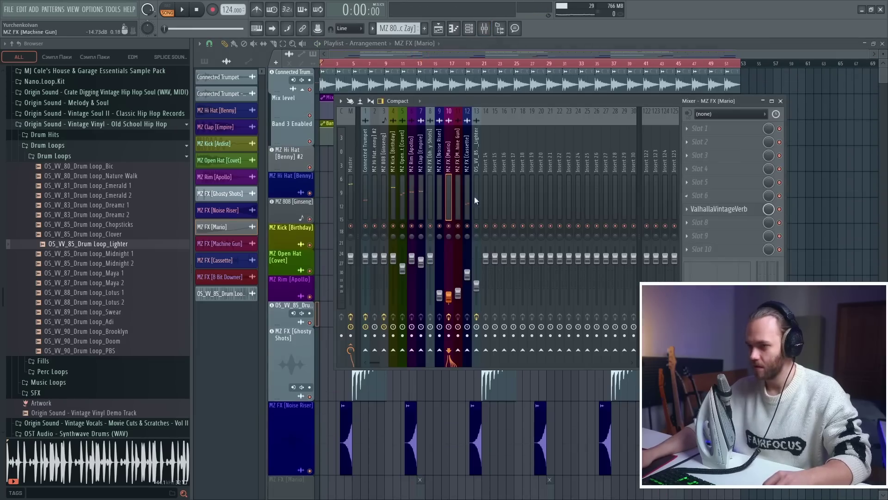
{"action": "key", "text": "F9"}
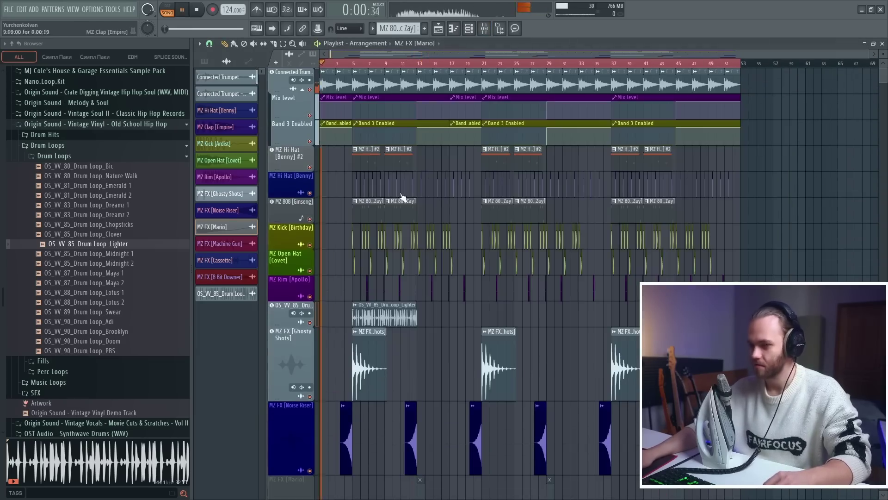
{"action": "scroll", "coordinate": [556, 125], "scroll_direction": "up", "scroll_amount": 5}
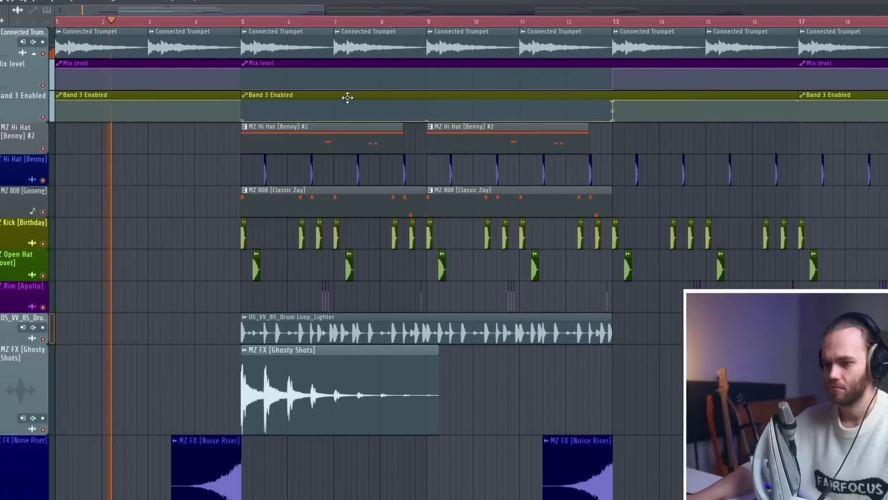
{"action": "scroll", "coordinate": [161, 254], "scroll_direction": "down", "scroll_amount": 3}
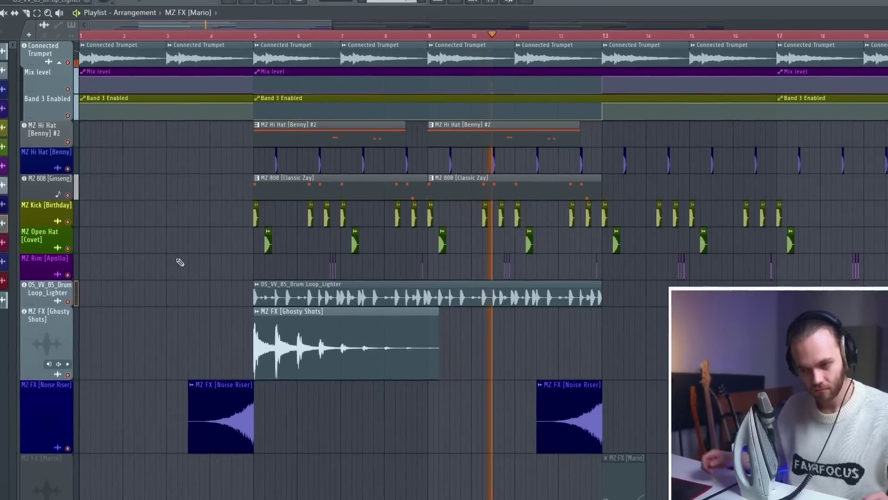
Lower the high cut of the drum loop's FabFilter Pro-Q 3 to about 3750 Hz.
{"action": "key", "text": "F9"}
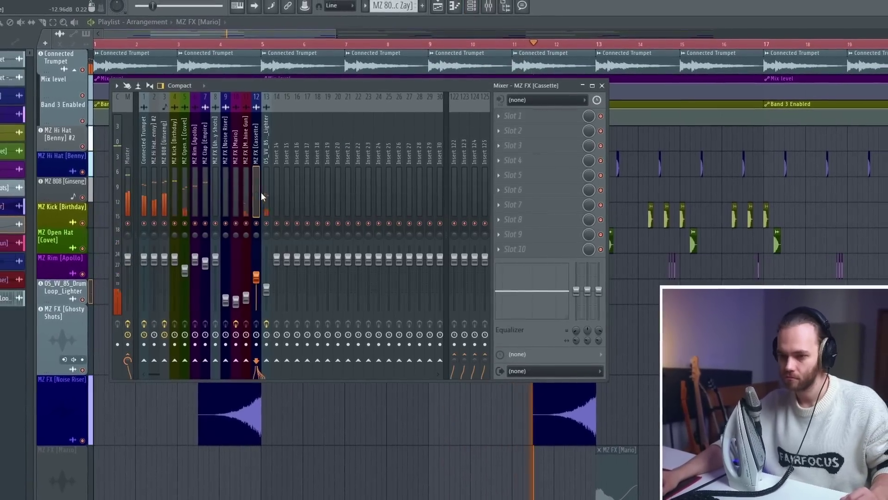
{"action": "left_click", "coordinate": [266, 195]}
{"action": "left_click", "coordinate": [520, 160]}
{"action": "left_click_drag", "start_coordinate": [428, 319], "coordinate": [381, 319]}
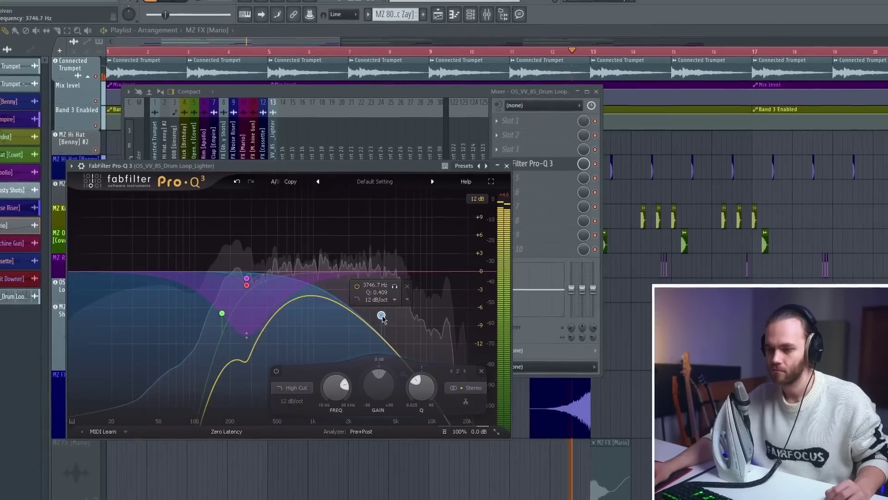
{"action": "key", "text": "F12"}
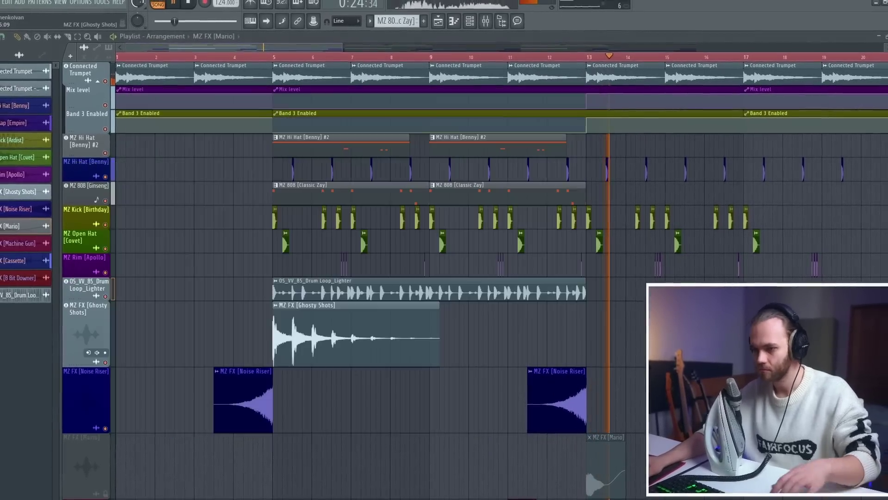
Examine the whole arrangement while it plays on past the first section with the drum loop.
{"action": "scroll", "coordinate": [595, 314], "scroll_direction": "down", "scroll_amount": 5}
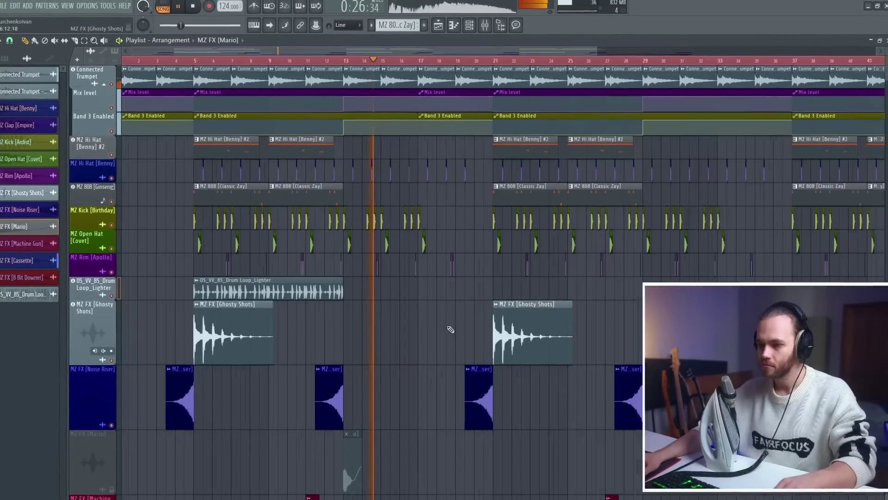
{"action": "scroll", "coordinate": [435, 331], "scroll_direction": "down", "scroll_amount": 1}
{"action": "scroll", "coordinate": [417, 331], "scroll_direction": "down", "scroll_amount": 3}
{"action": "scroll", "coordinate": [414, 347], "scroll_direction": "up", "scroll_amount": 3}
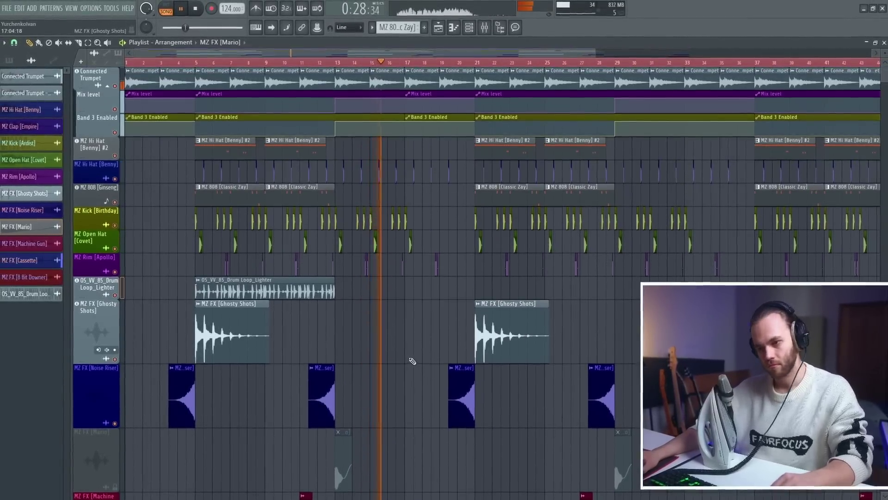
{"action": "scroll", "coordinate": [413, 361], "scroll_direction": "down", "scroll_amount": 3}
{"action": "scroll", "coordinate": [402, 359], "scroll_direction": "down", "scroll_amount": 2}
{"action": "scroll", "coordinate": [347, 353], "scroll_direction": "up", "scroll_amount": 3}
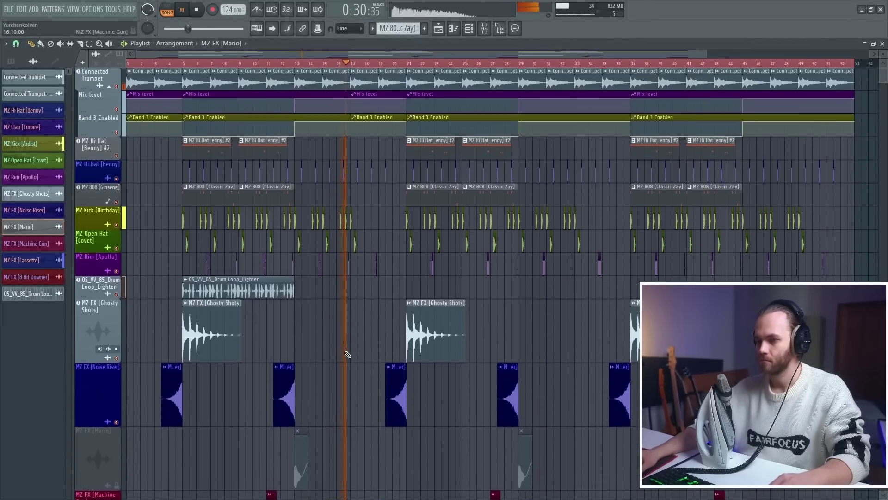